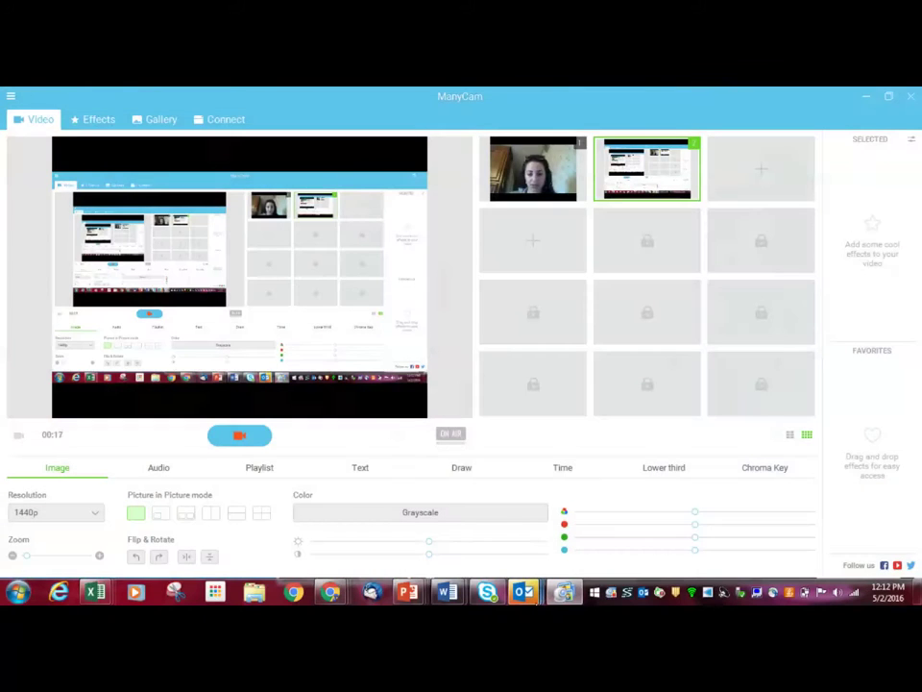
Step: Switch from ManyCam to the browser and open the Plan Metrix Key Measures report in MyMetrix, dismissing the promotional pop-up
click(866, 97)
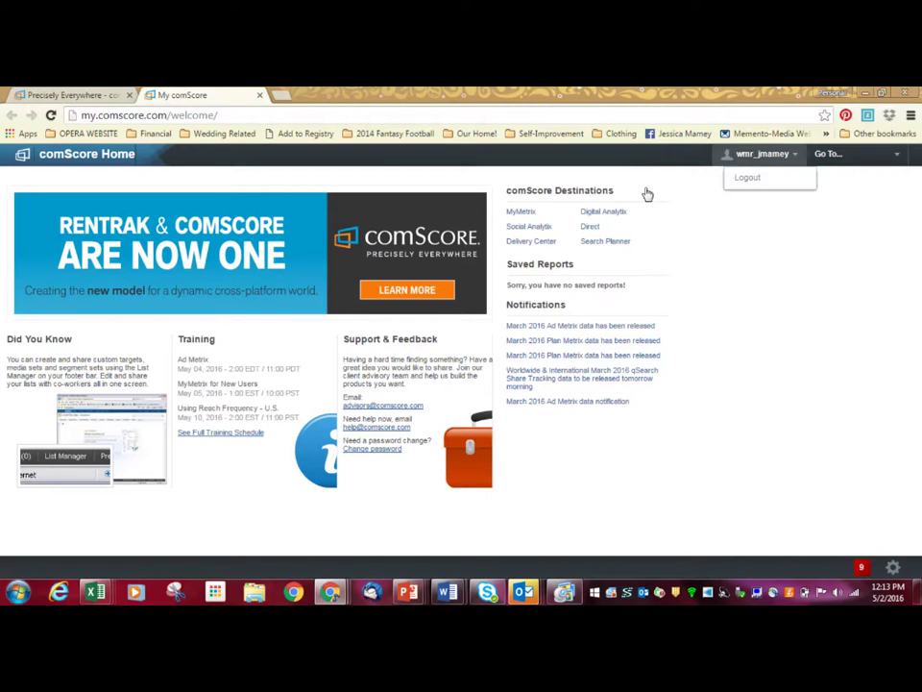
mouse_move(830, 156)
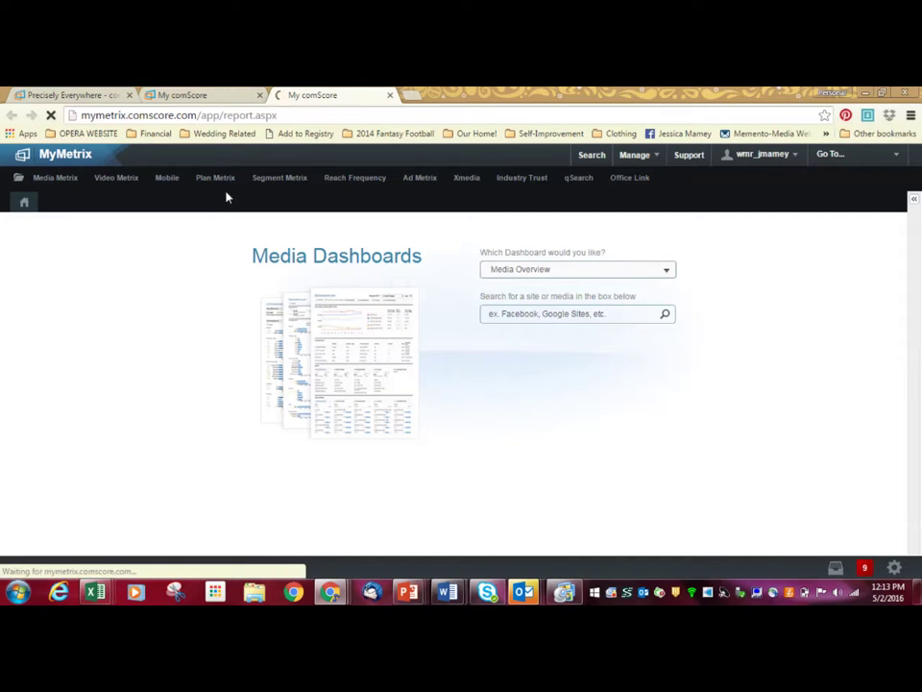
mouse_move(214, 183)
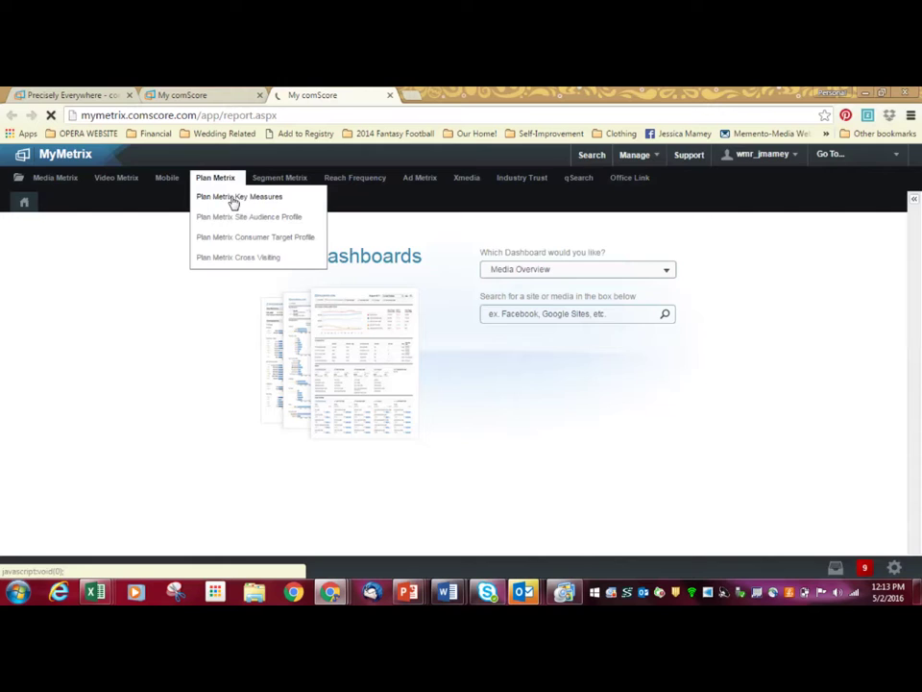
click(234, 198)
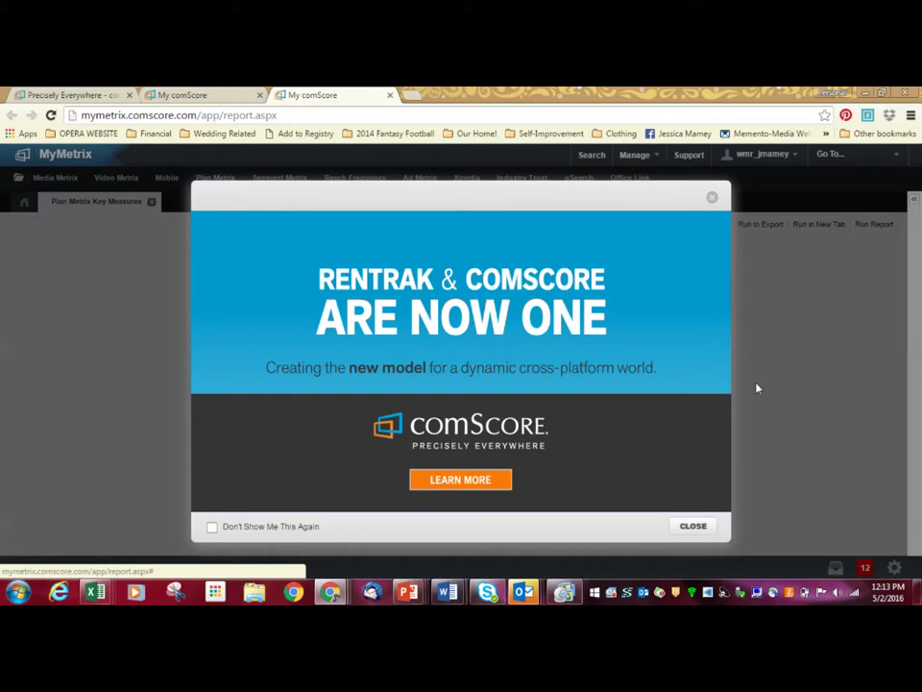
click(693, 528)
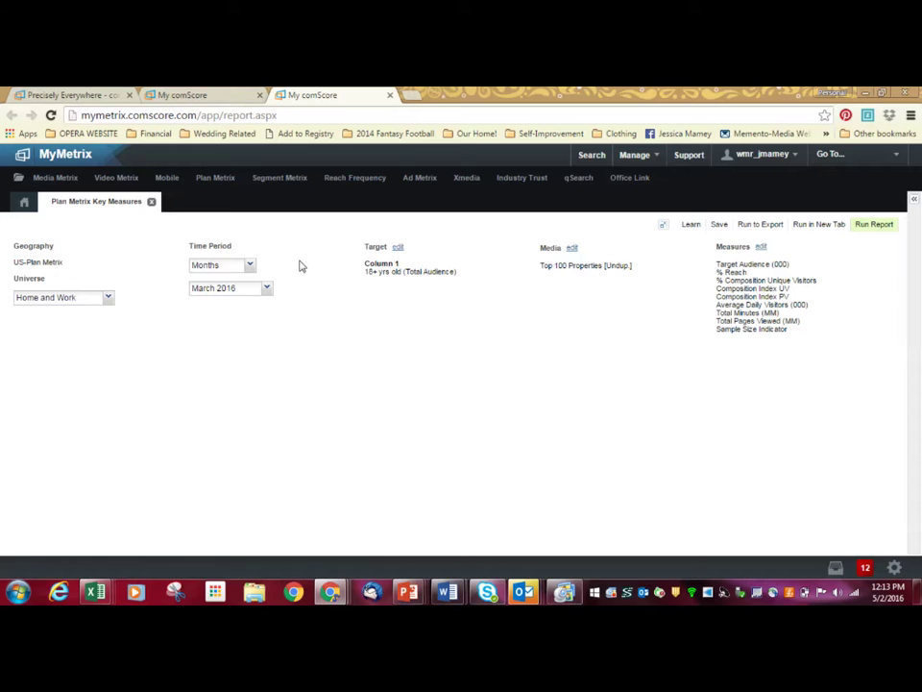
Step: Set the report's time period to a 3 month average
click(220, 176)
click(248, 266)
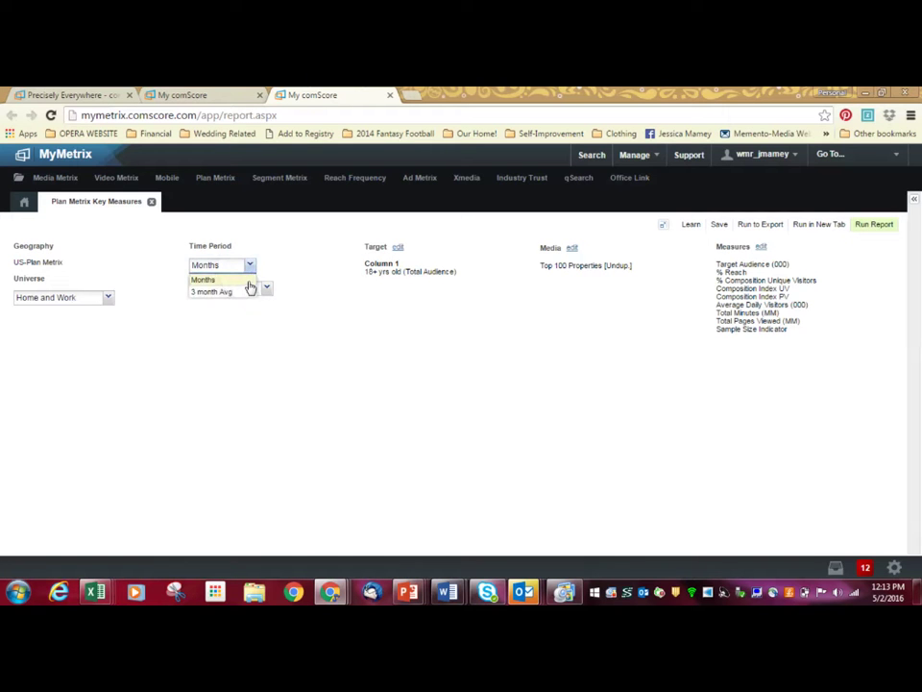
click(242, 293)
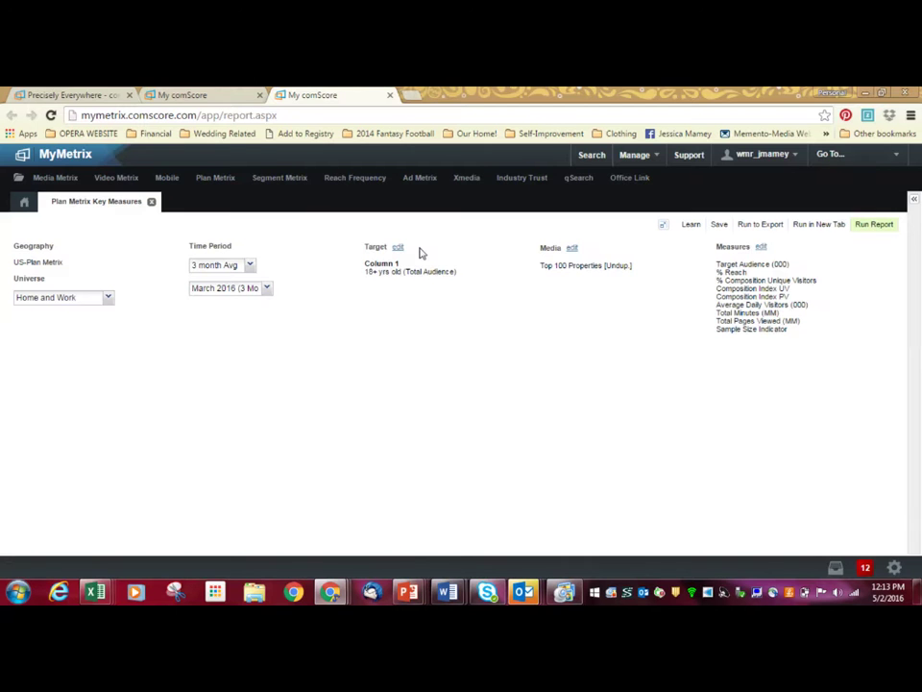
Step: Start editing the report's target and examine the age options for female children in household under the Children demographics
click(398, 248)
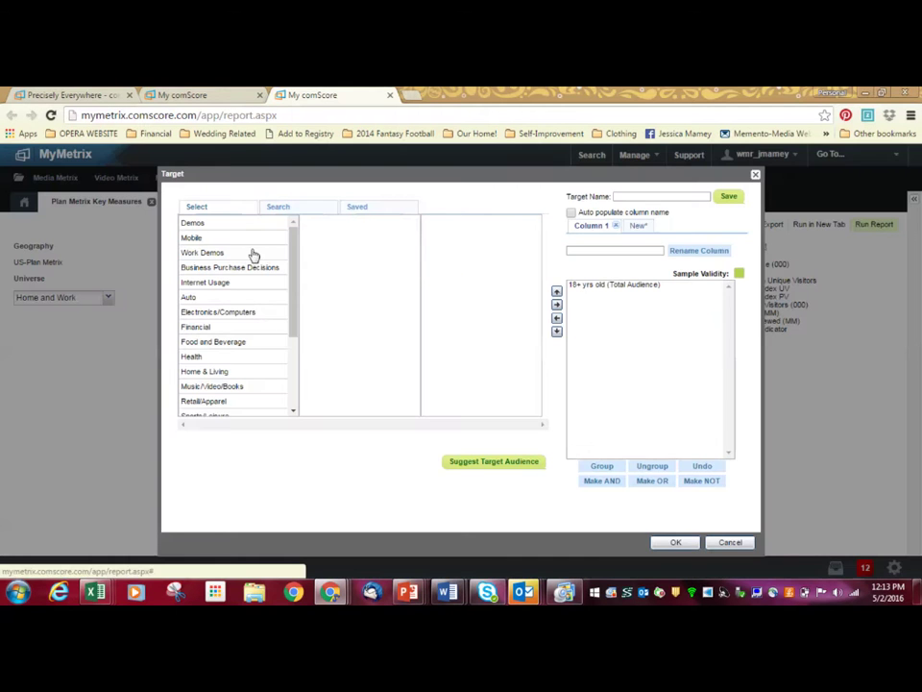
click(201, 224)
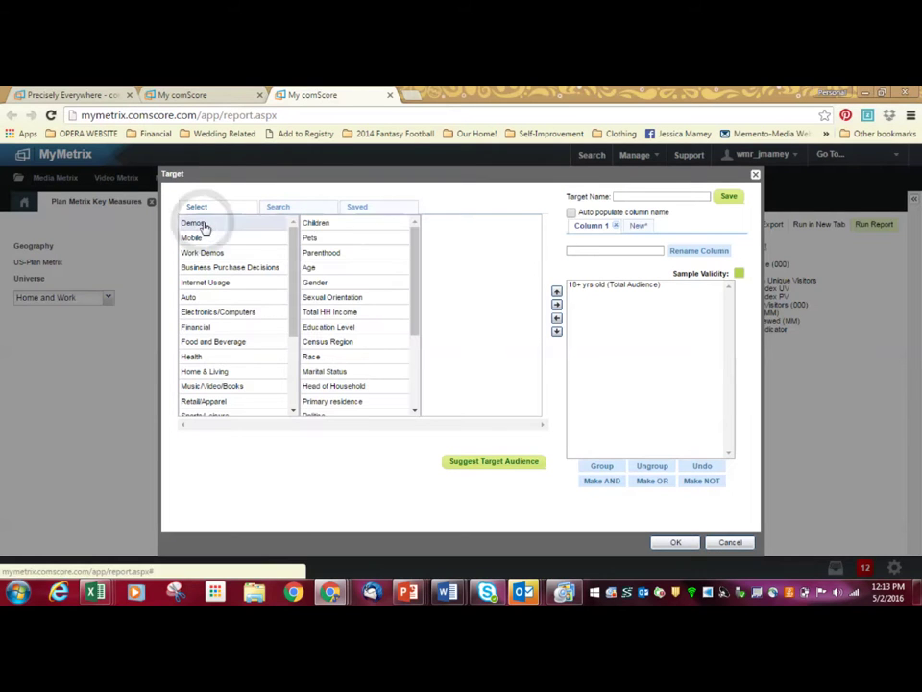
click(360, 225)
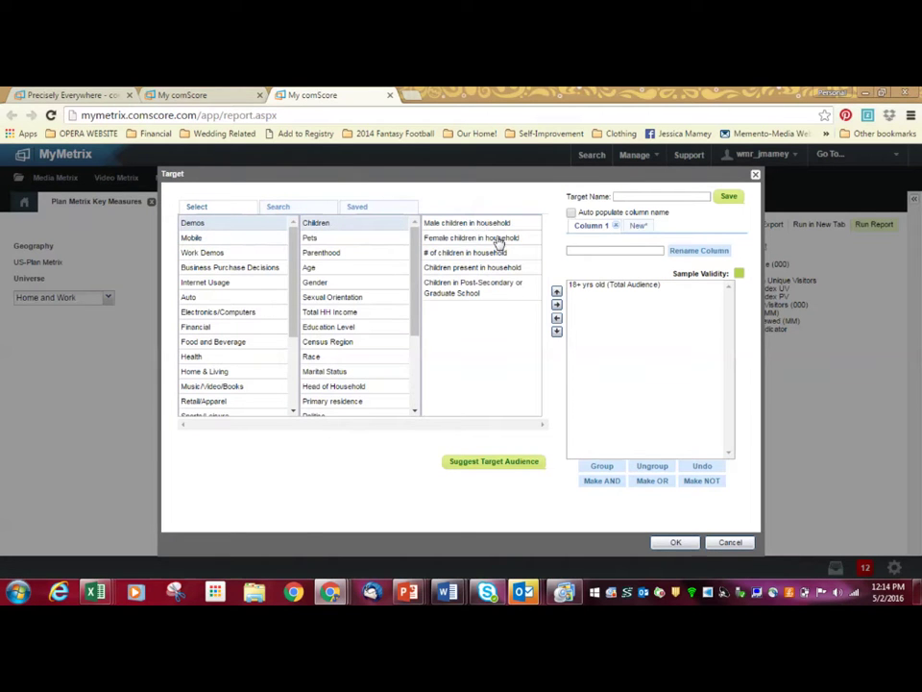
click(471, 240)
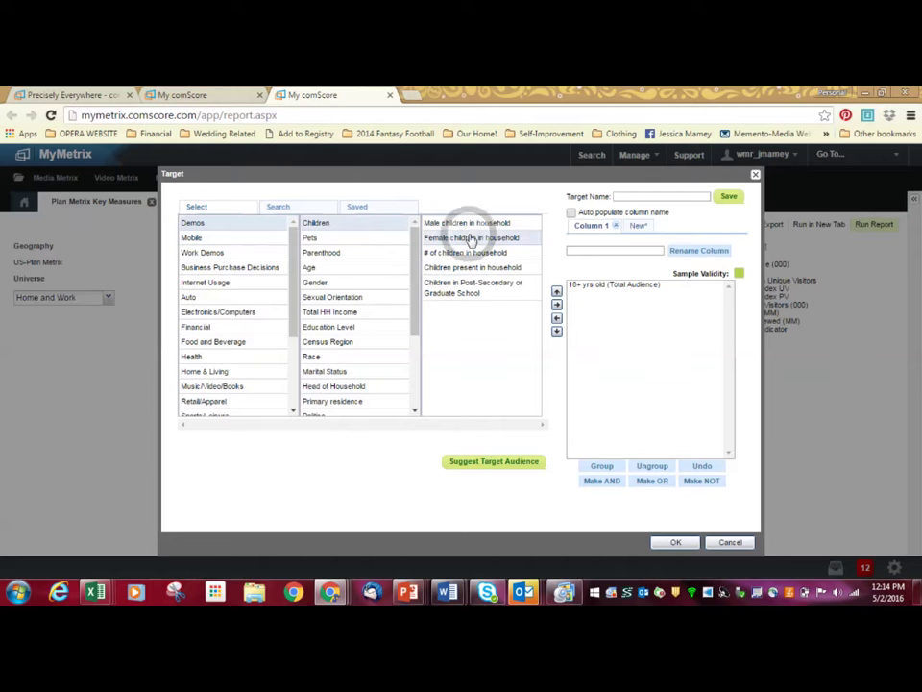
click(515, 236)
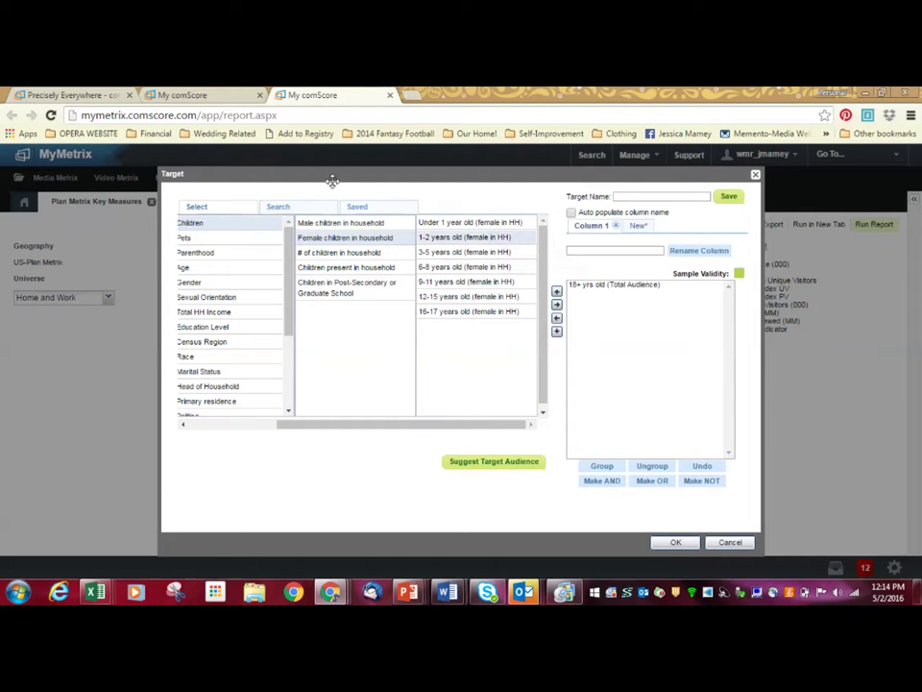
Step: Search the target criteria for "male" and add the Male gender to the Column 1 target
click(315, 212)
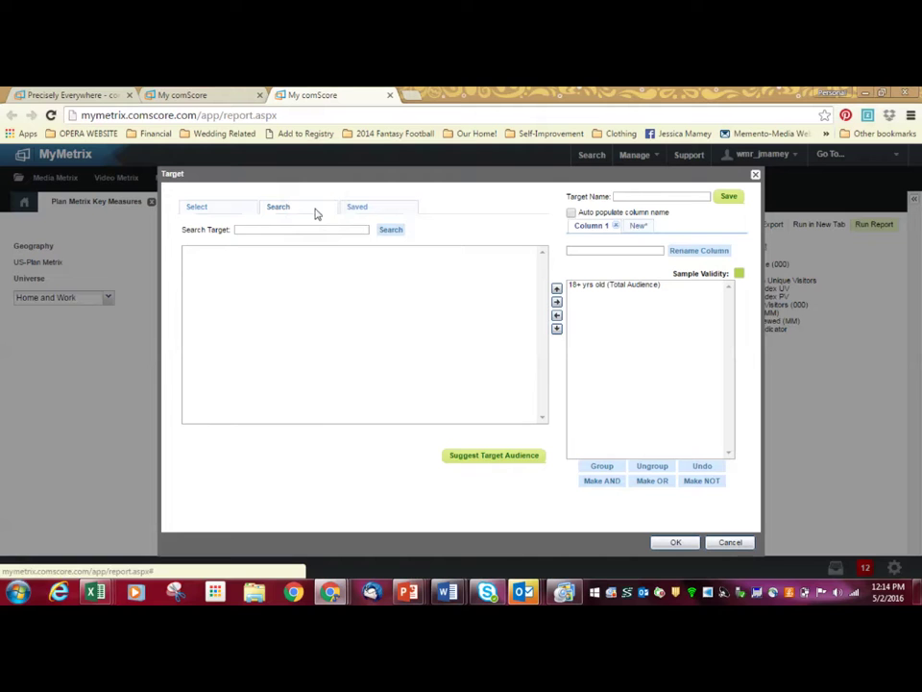
click(315, 230)
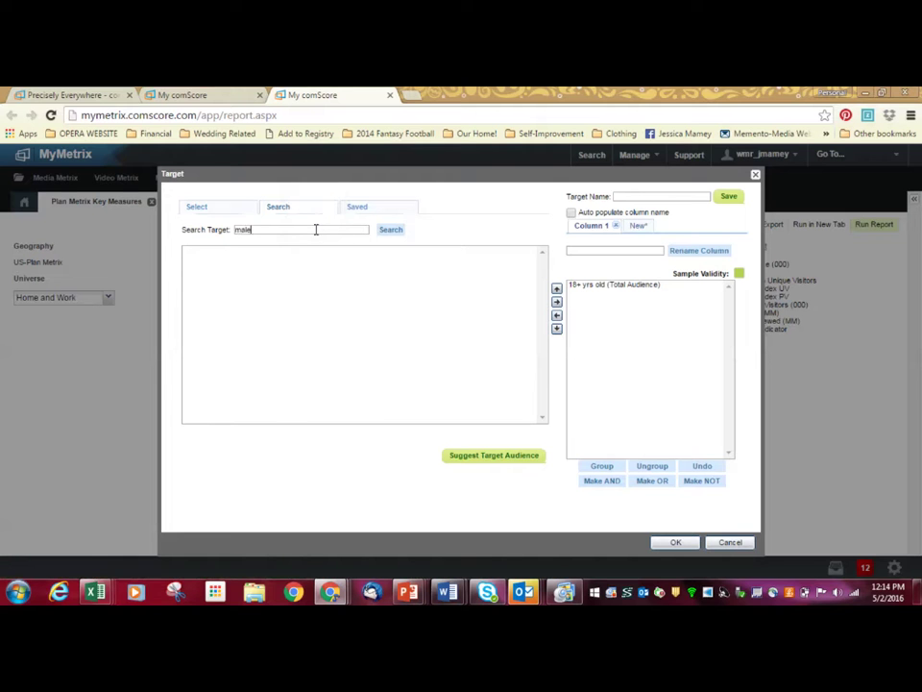
click(390, 229)
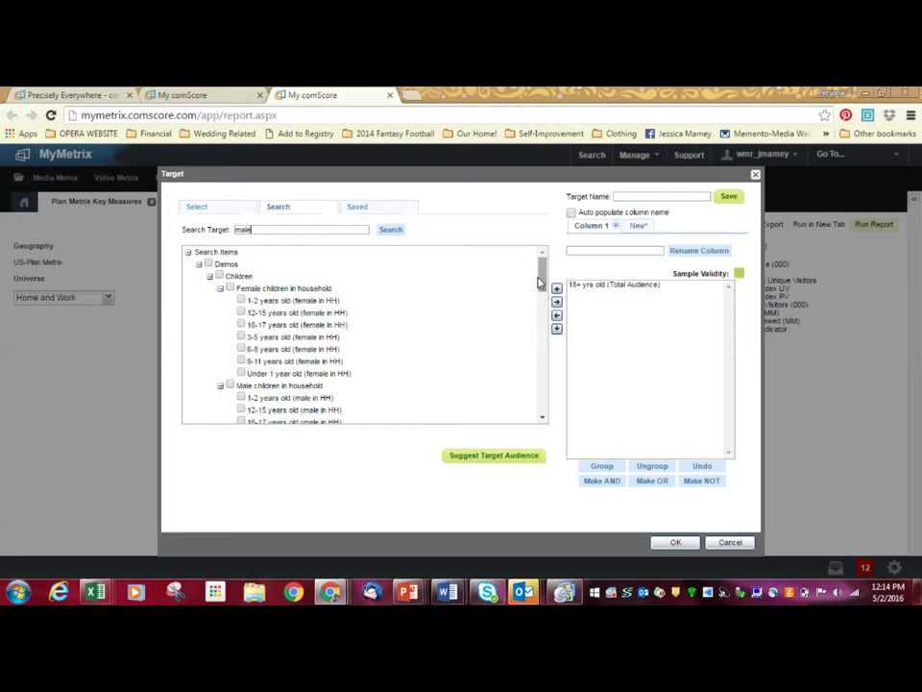
drag(542, 279, 541, 317)
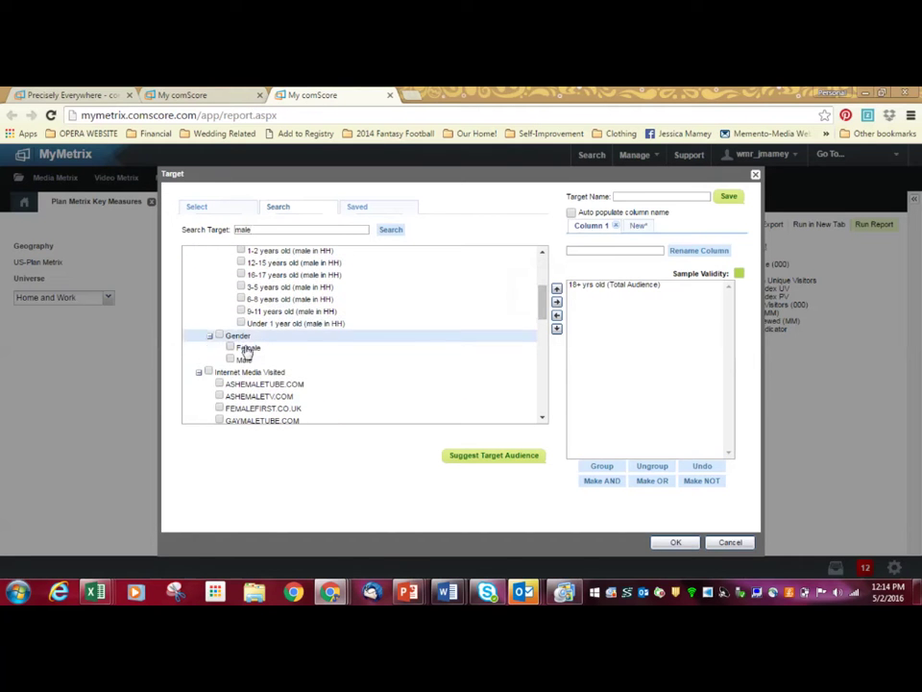
click(230, 359)
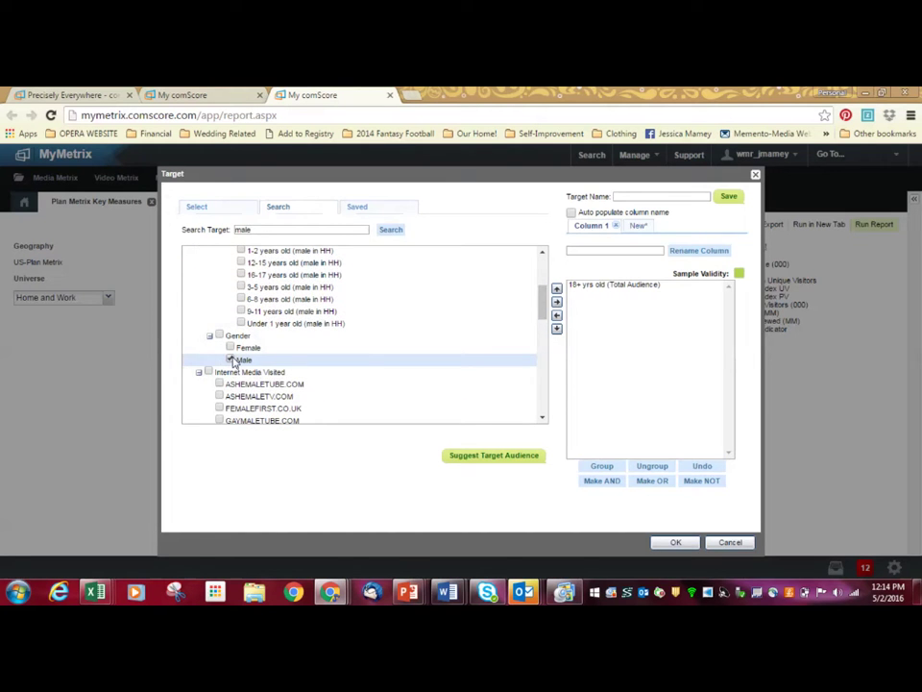
drag(542, 308, 545, 301)
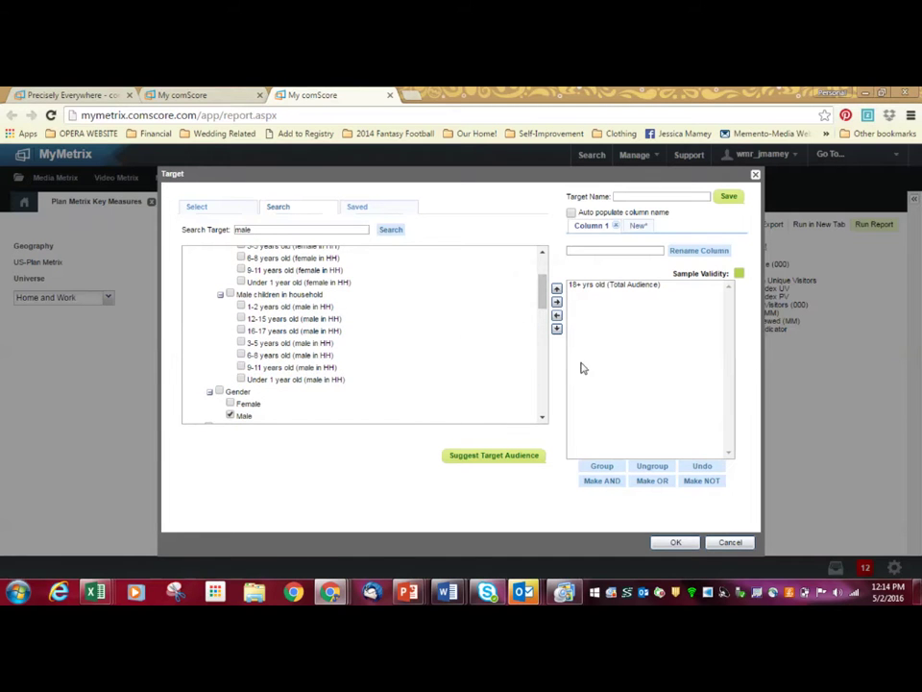
click(555, 312)
Step: Search the target criteria for "25-34" and add the 25-34 yrs old age group to the Column 1 target
double_click(296, 229)
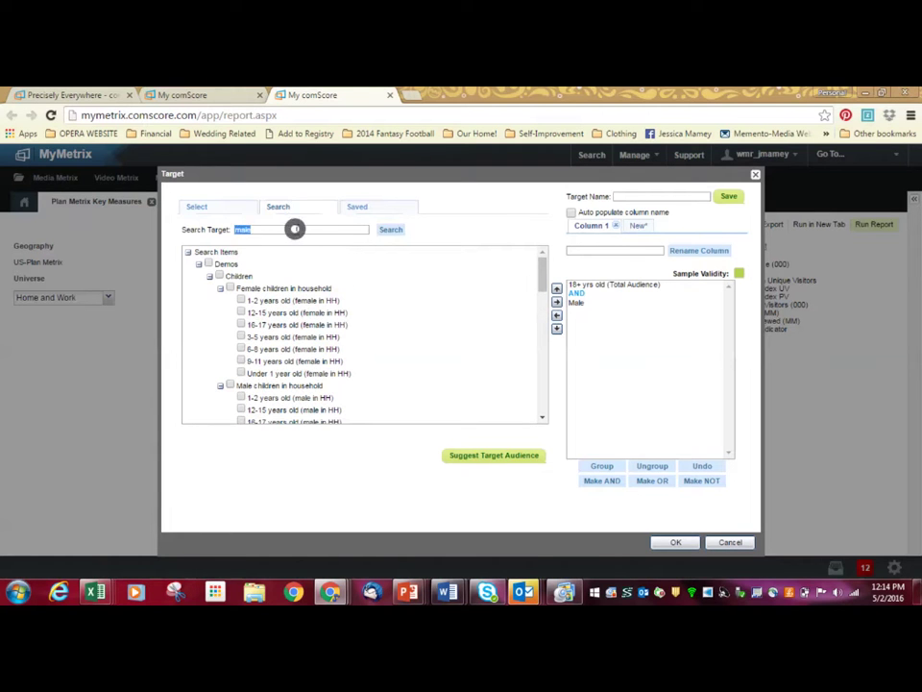
text(25-34)
click(390, 231)
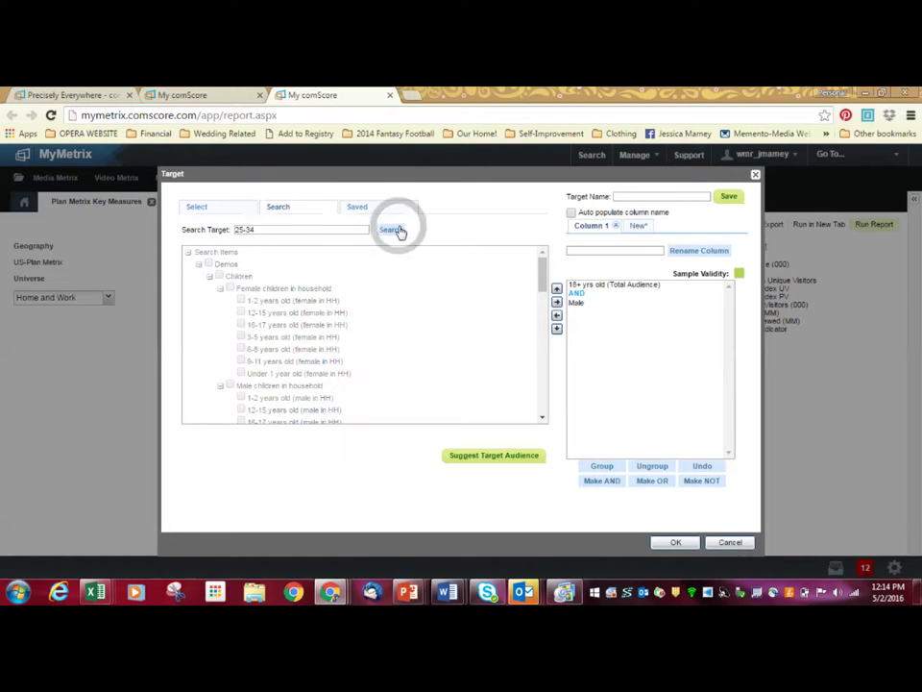
click(230, 287)
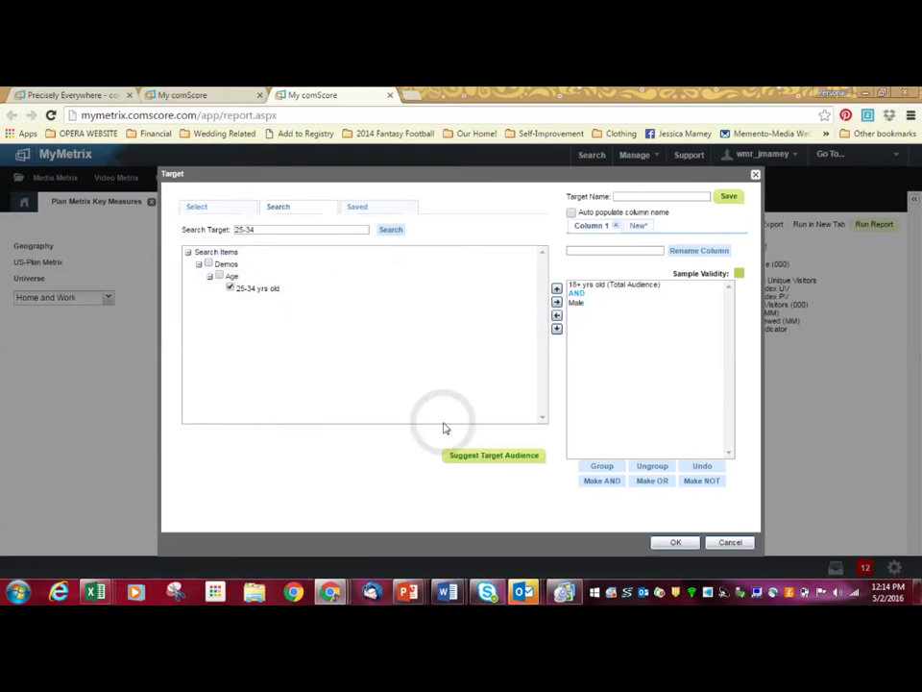
click(557, 303)
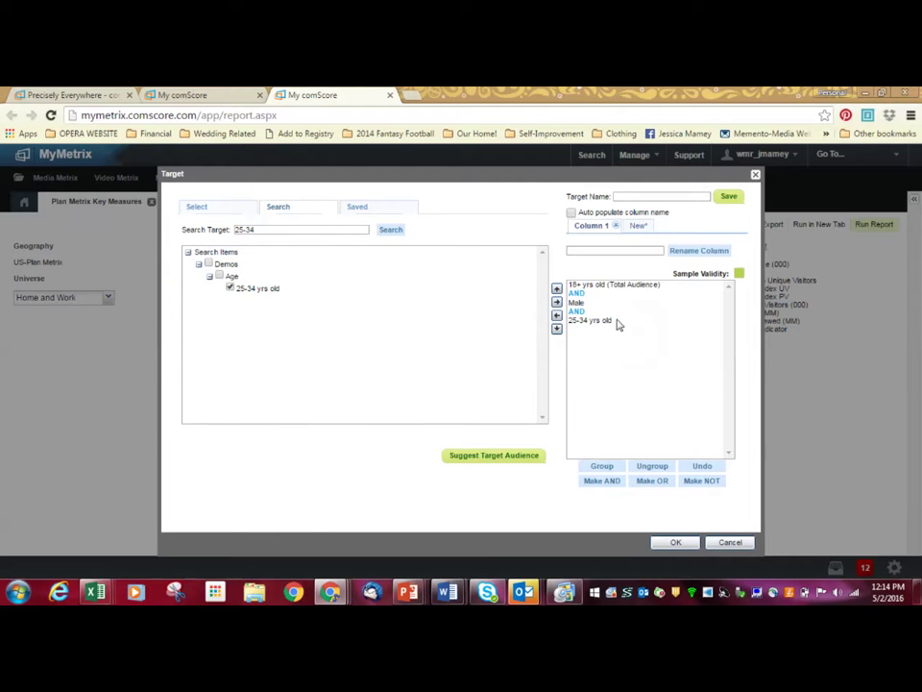
Step: Search the target criteria for "age" and review the available age ranges
triple_click(304, 230)
text(age)
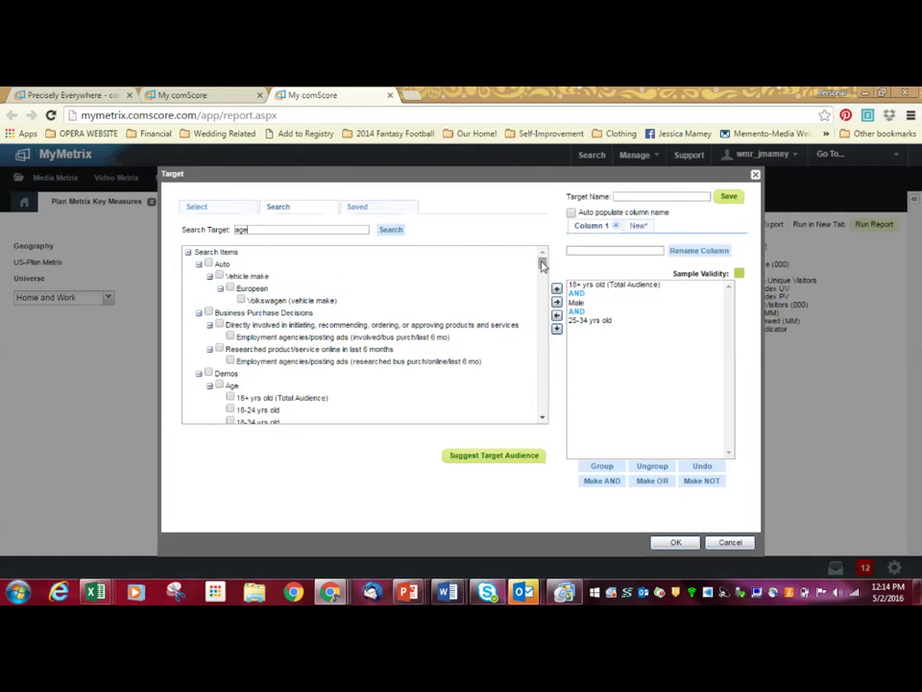
drag(541, 261, 543, 270)
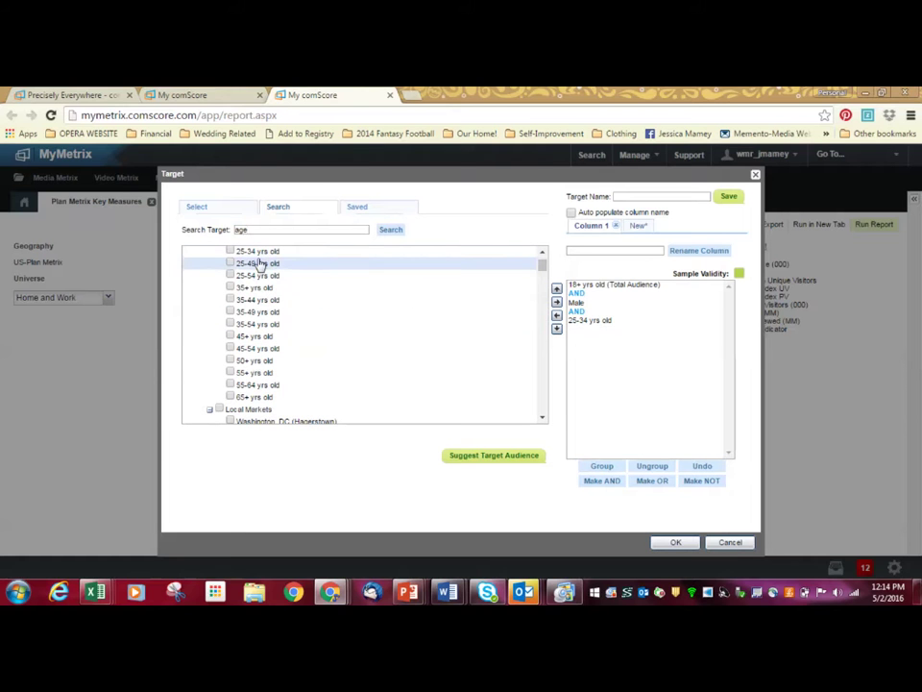
click(541, 251)
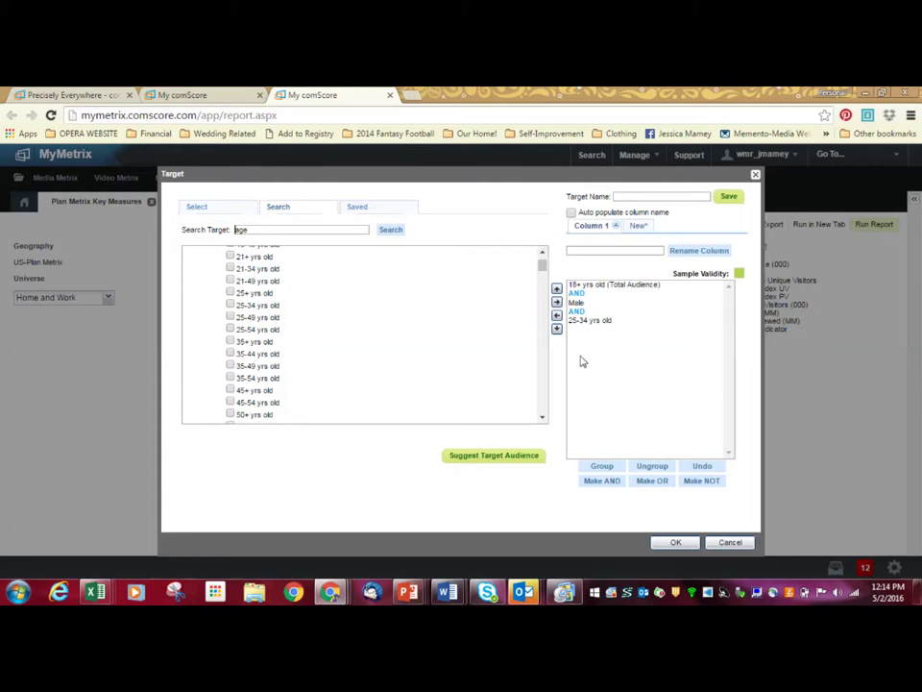
Step: Search the target criteria for "contacts", review the matches, and clear the search term
click(250, 227)
click(390, 230)
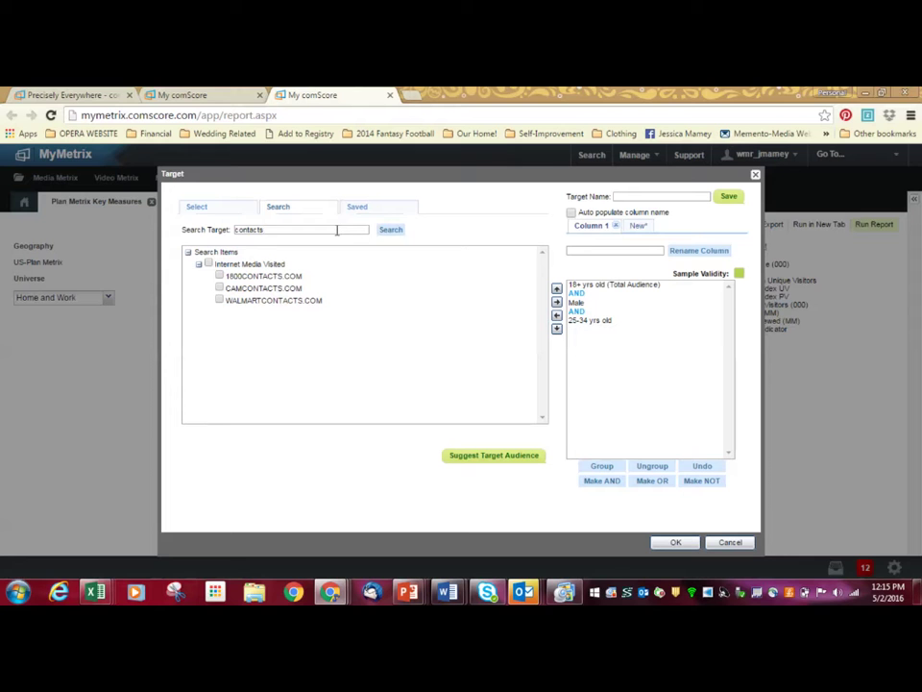
double_click(337, 229)
key(BackSpace)
Step: Browse the Ailments/Conditions criteria in the Health category
click(198, 204)
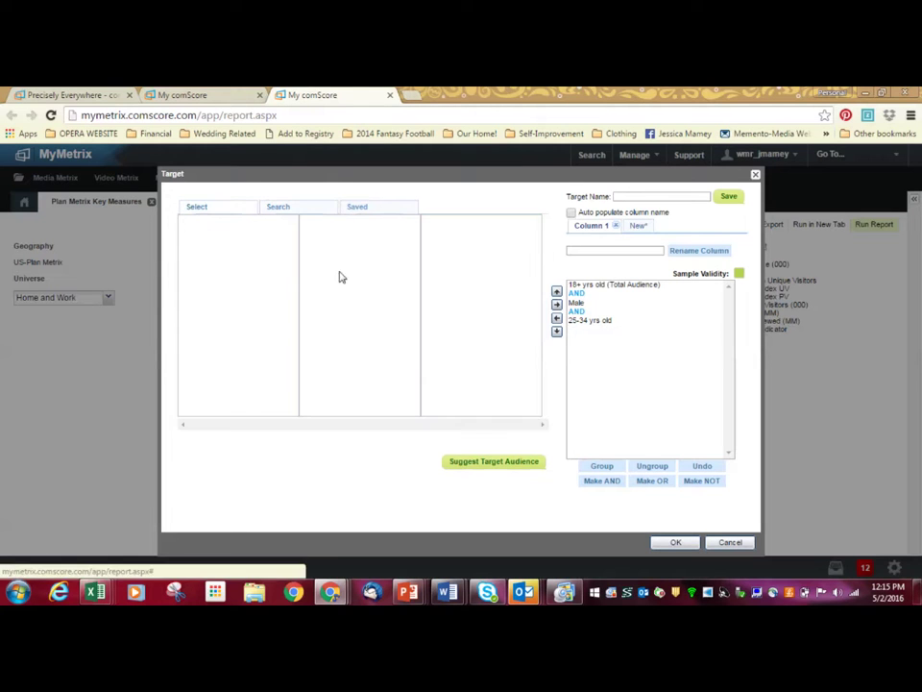
click(273, 353)
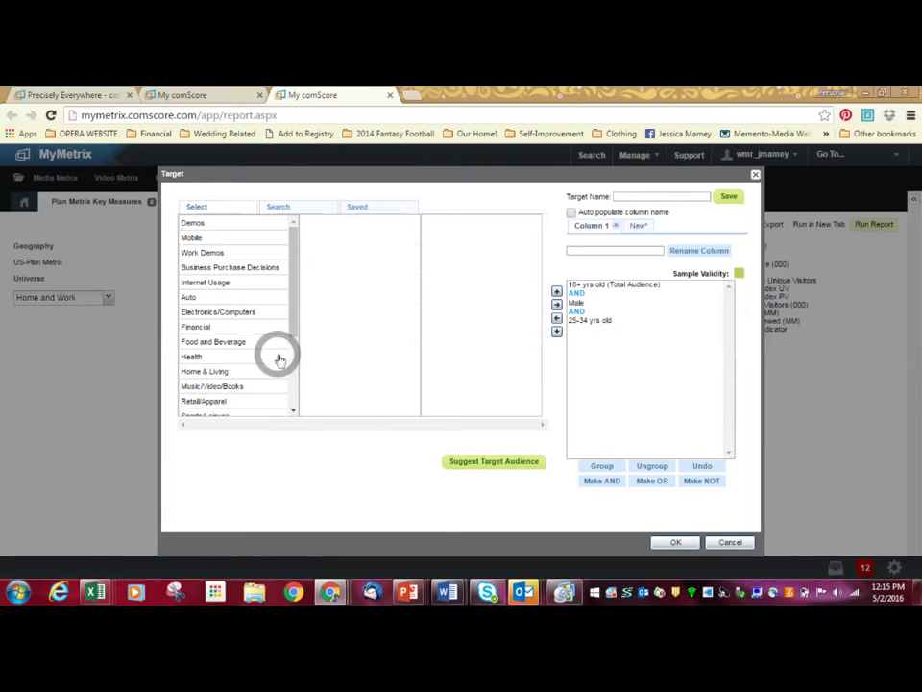
click(383, 241)
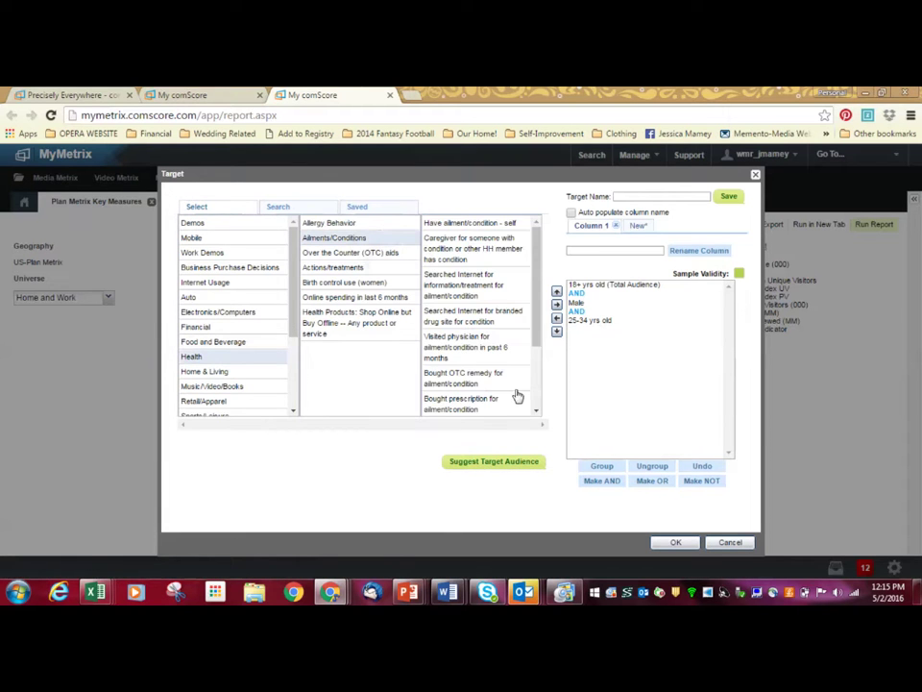
scroll(531, 317, down, 5)
scroll(530, 382, up, 3)
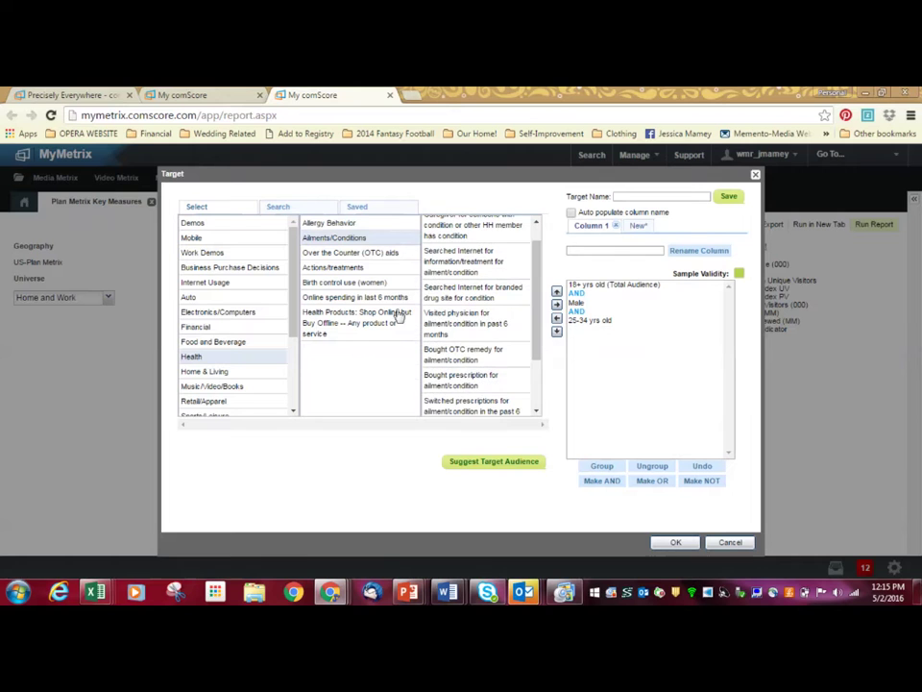
Step: Search the target criteria for "vision" and collapse the Electronics/Computers results
click(300, 205)
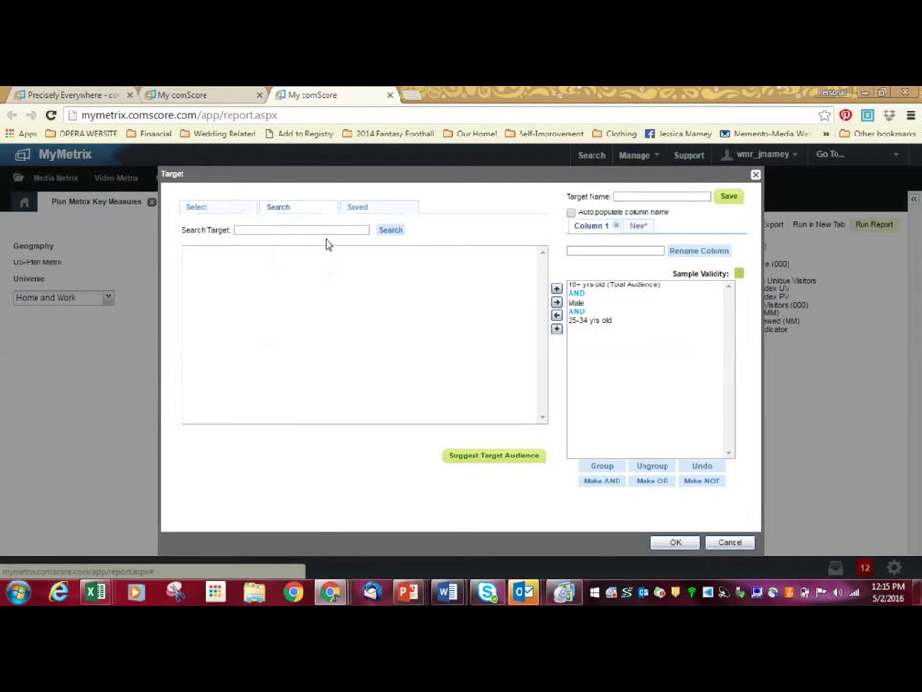
click(333, 228)
text(vision)
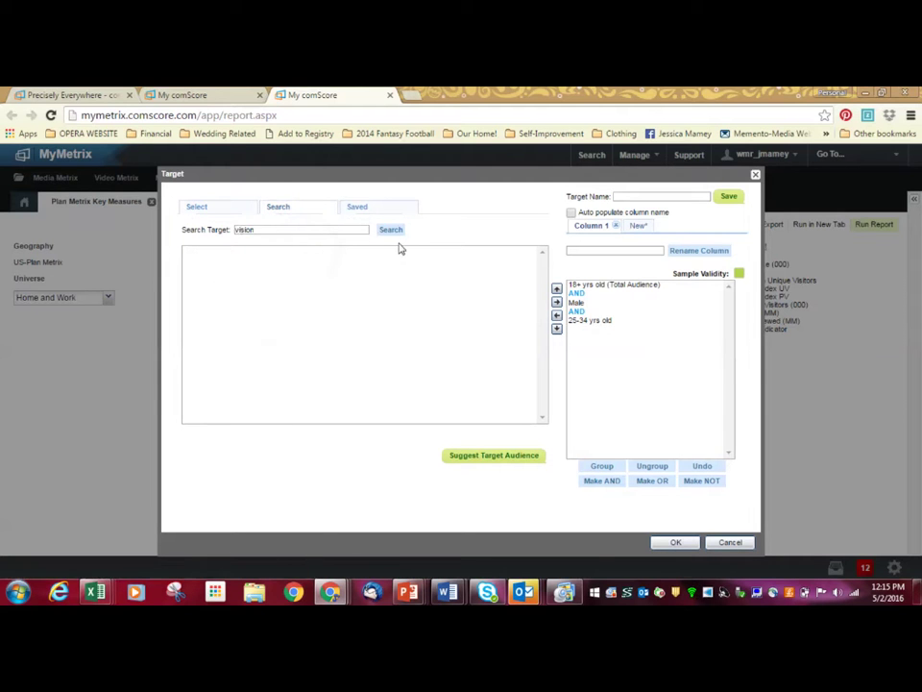
click(391, 231)
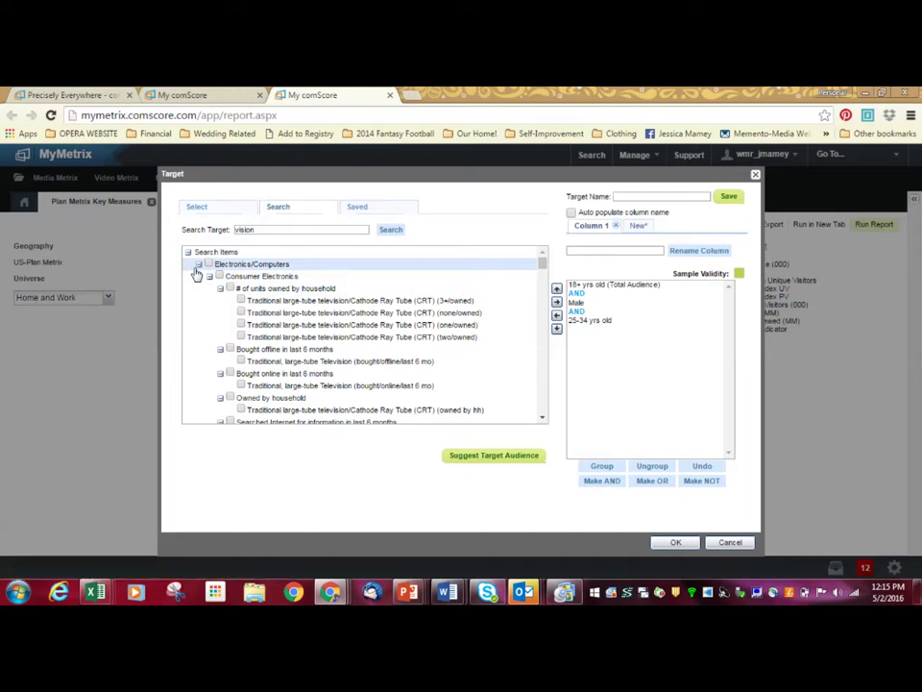
click(198, 266)
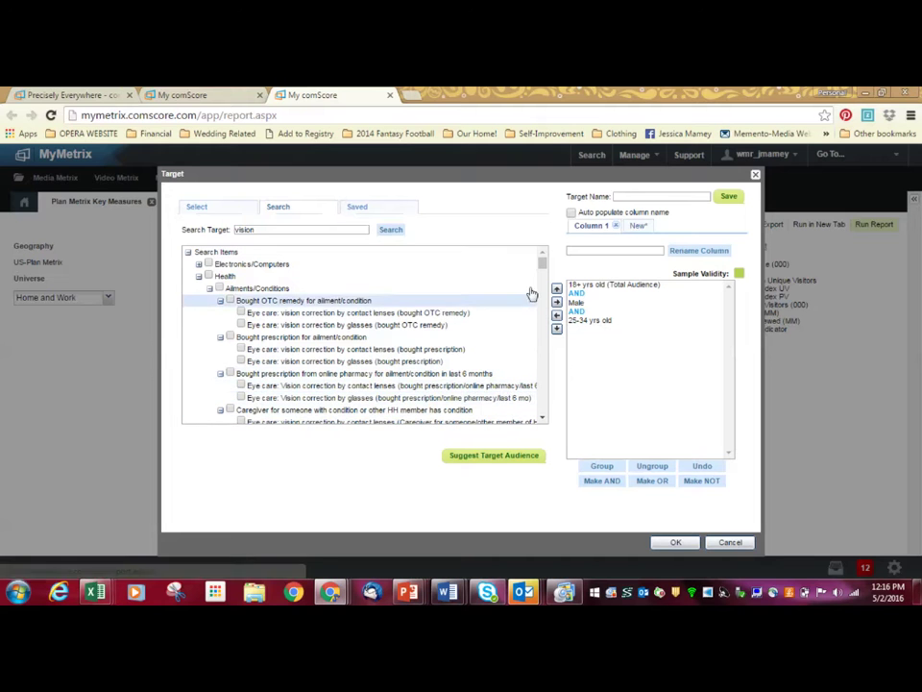
Step: Add the contact lens vision correction criteria to the Column 1 target, one from each Ailments/Conditions group from OTC remedy through switched prescriptions
scroll(540, 259, down, 1)
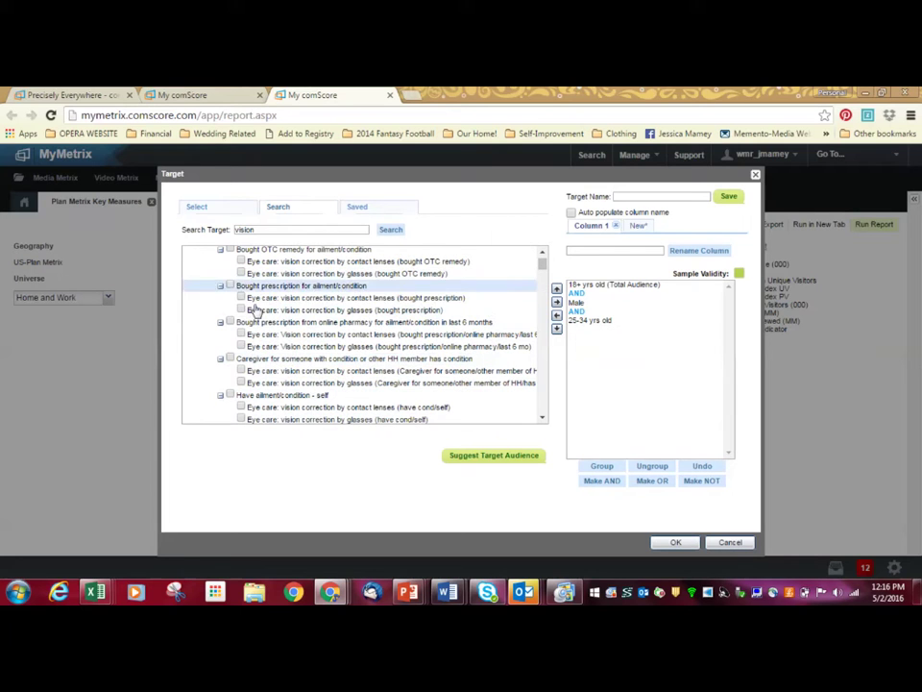
click(240, 298)
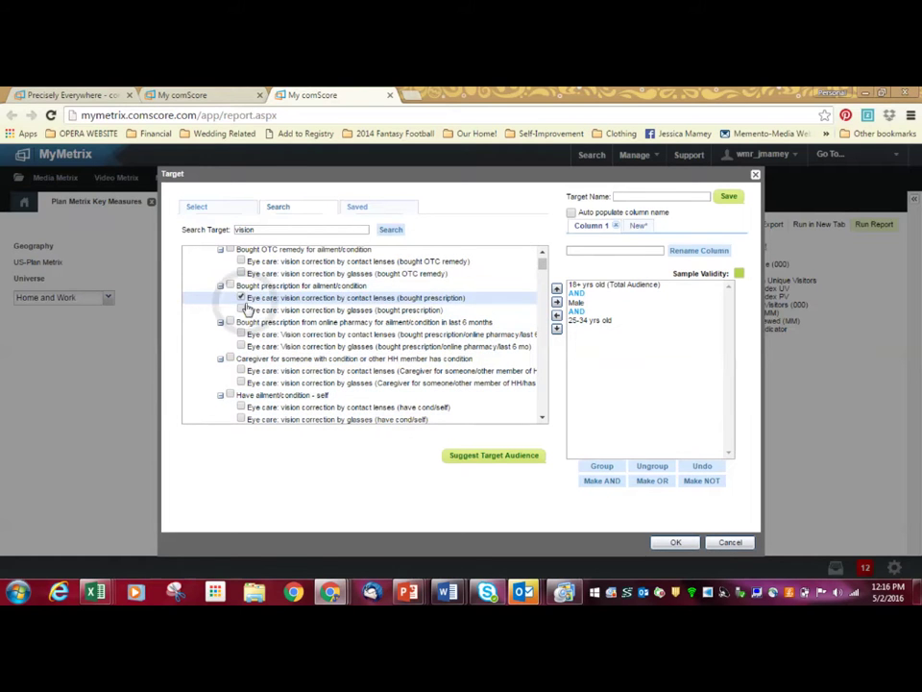
click(241, 260)
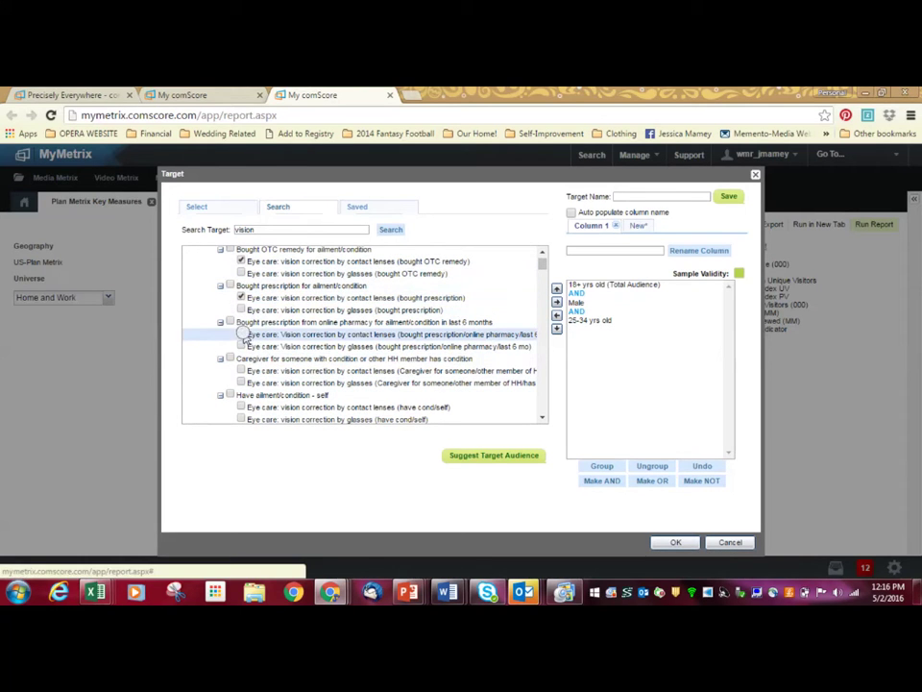
click(240, 333)
click(240, 370)
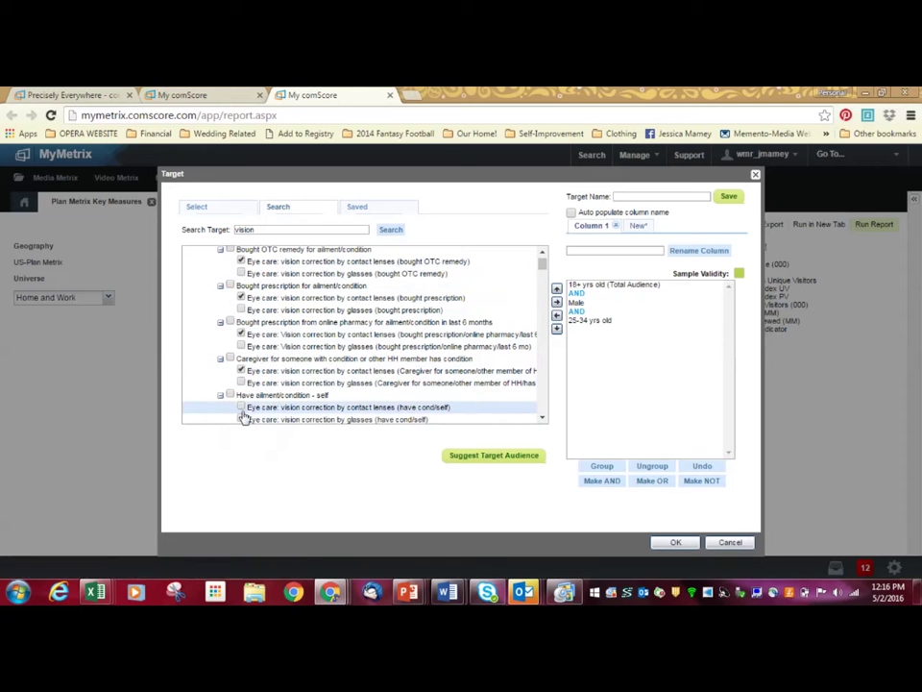
click(241, 407)
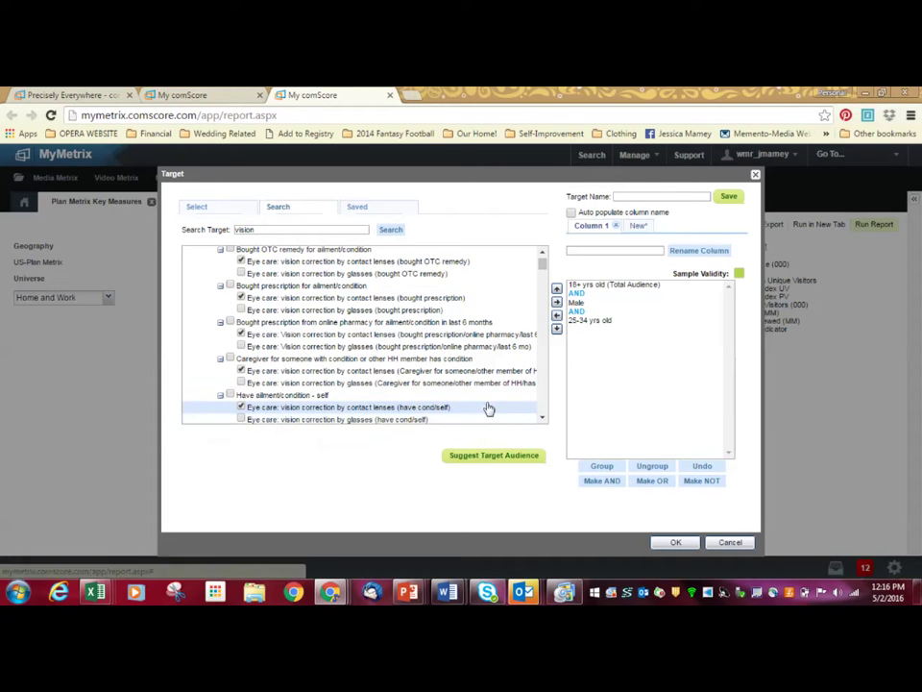
click(542, 418)
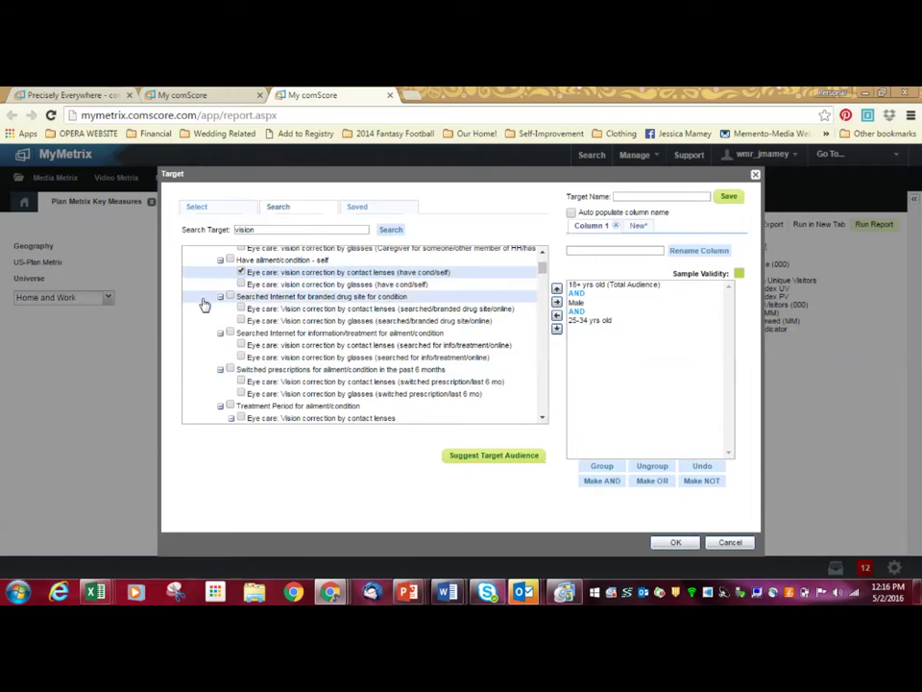
click(241, 308)
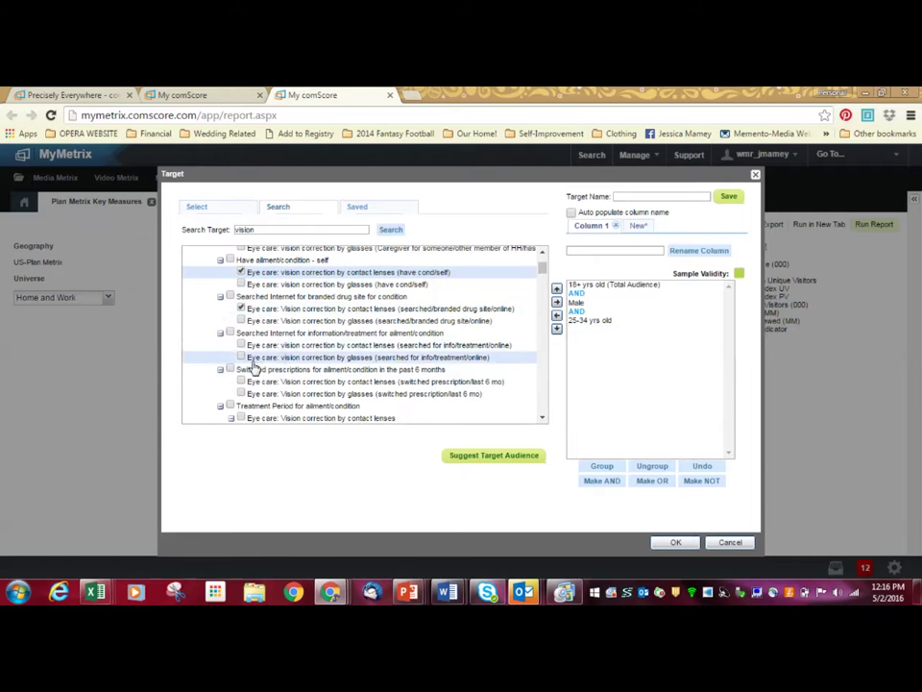
click(241, 345)
click(241, 382)
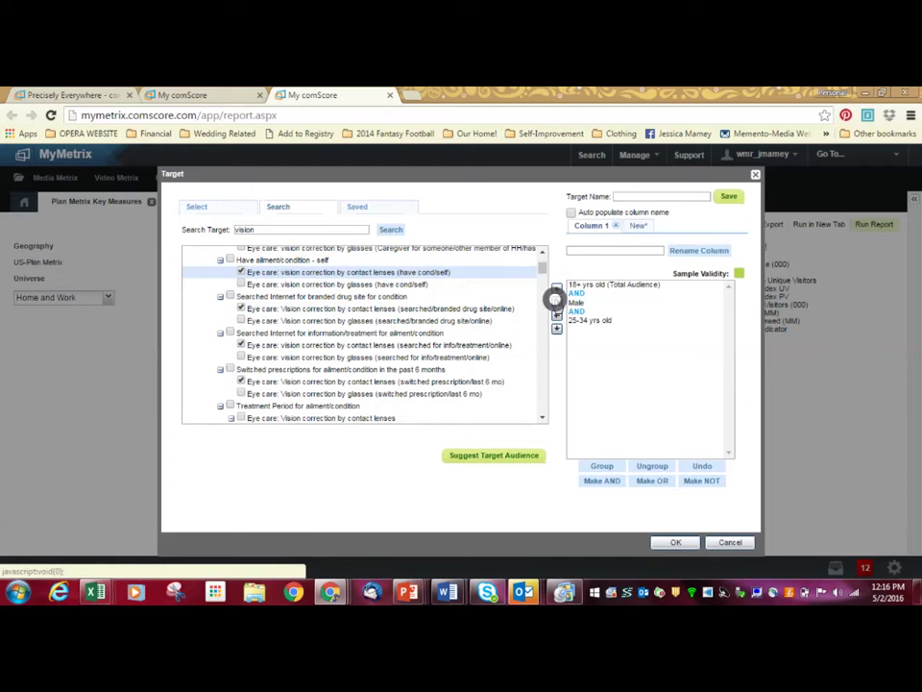
click(556, 301)
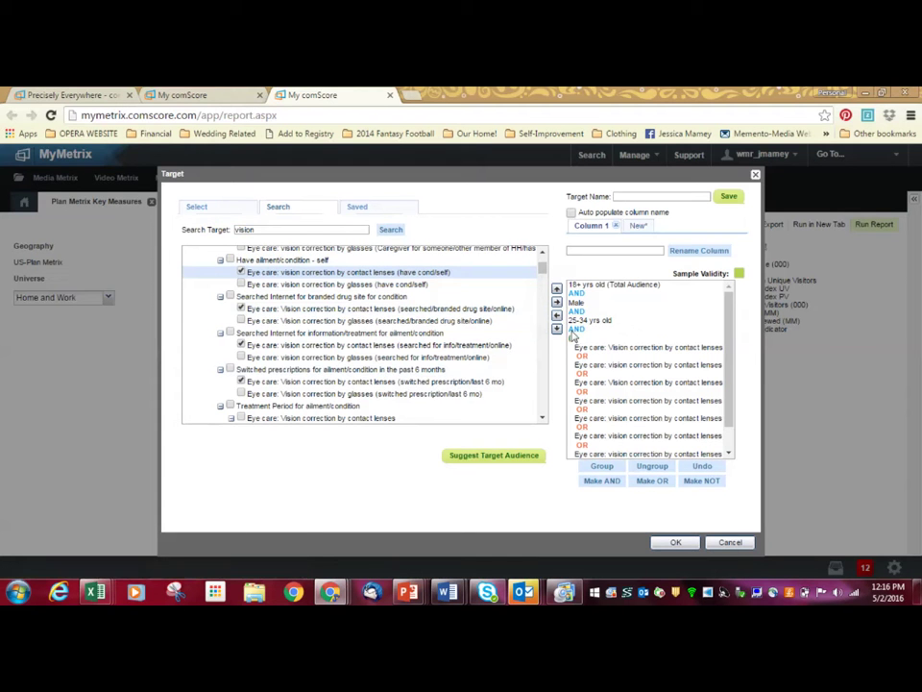
drag(727, 423, 728, 444)
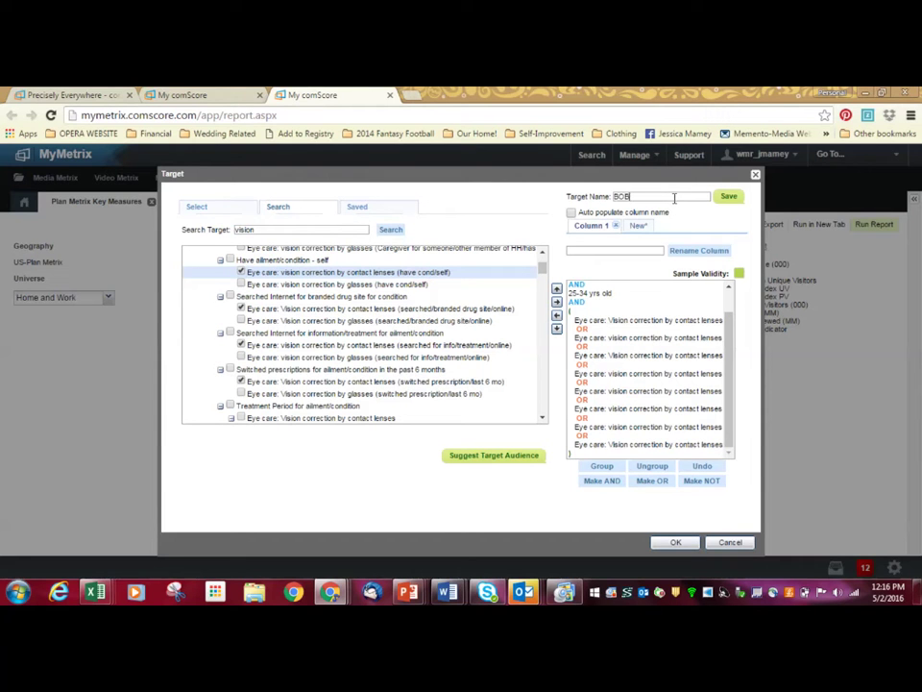
Step: Save the target under the name BOB, check the saved targets list, and apply the target to the report
click(732, 197)
click(377, 209)
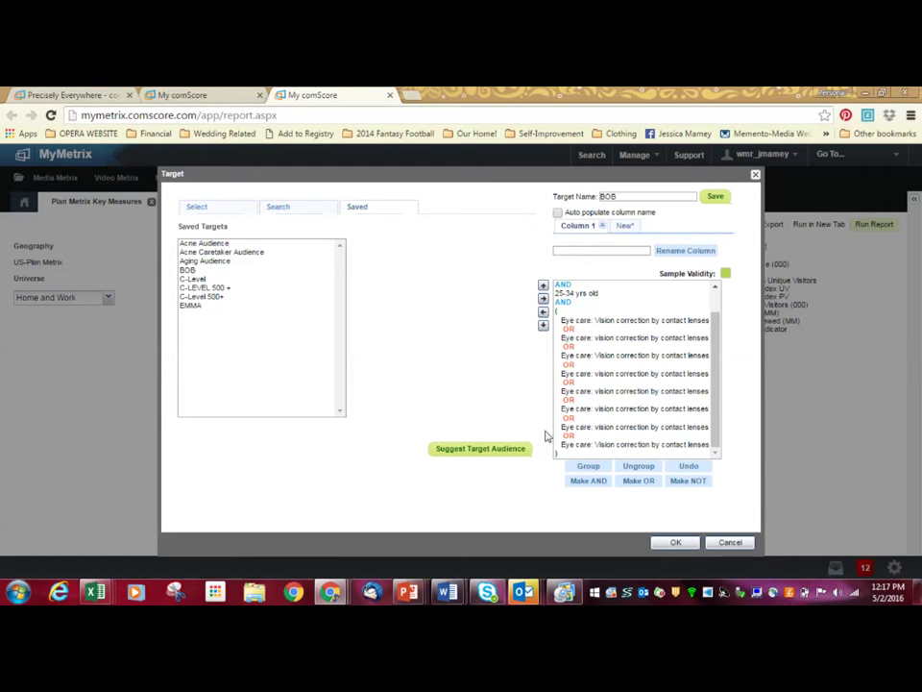
click(676, 543)
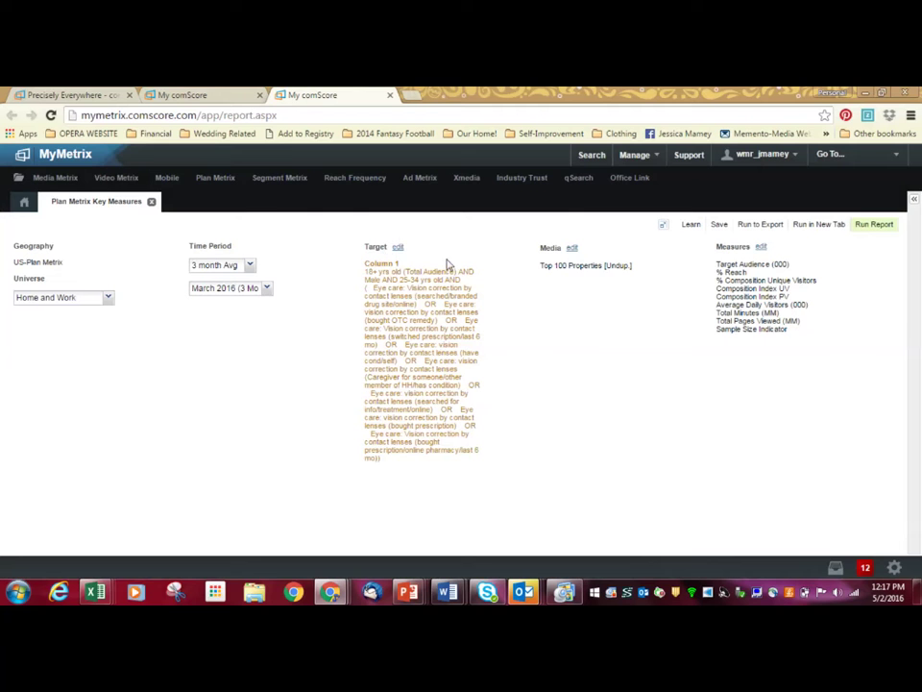
Step: Set the report's media to the Health category and run the report
click(573, 248)
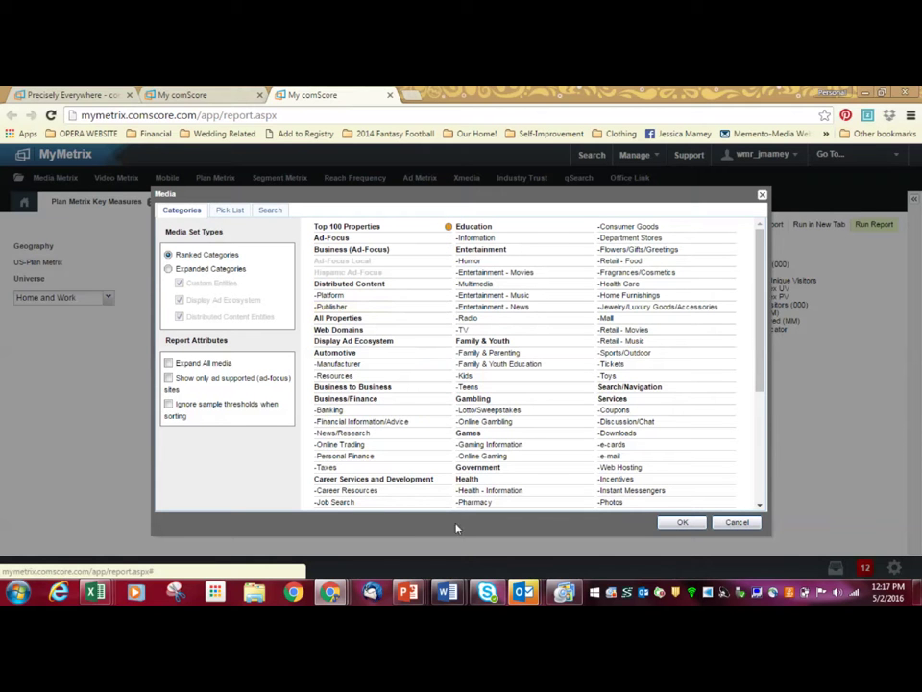
drag(766, 381, 784, 496)
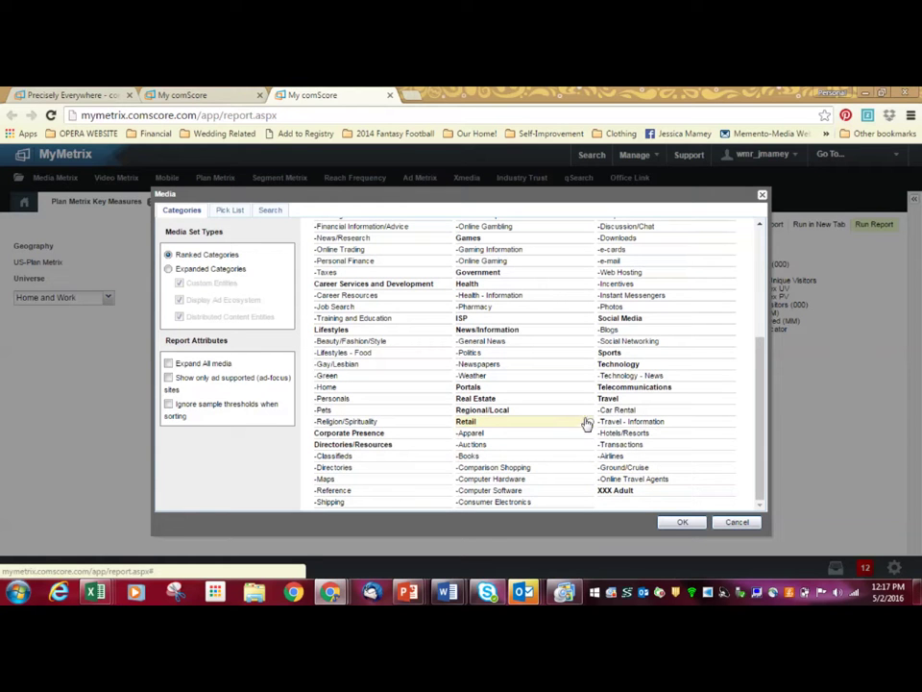
double_click(531, 287)
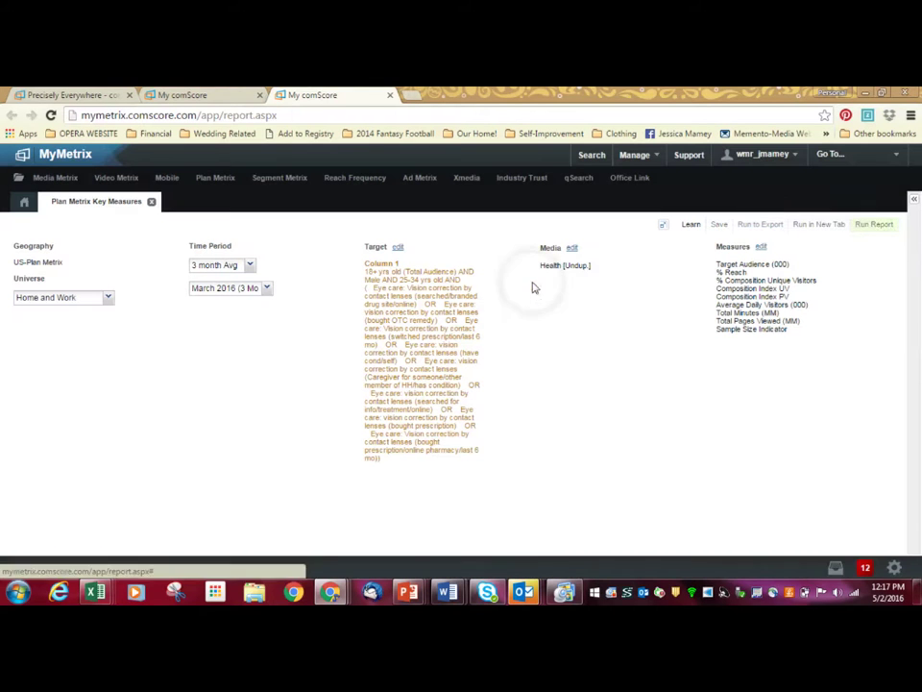
click(870, 228)
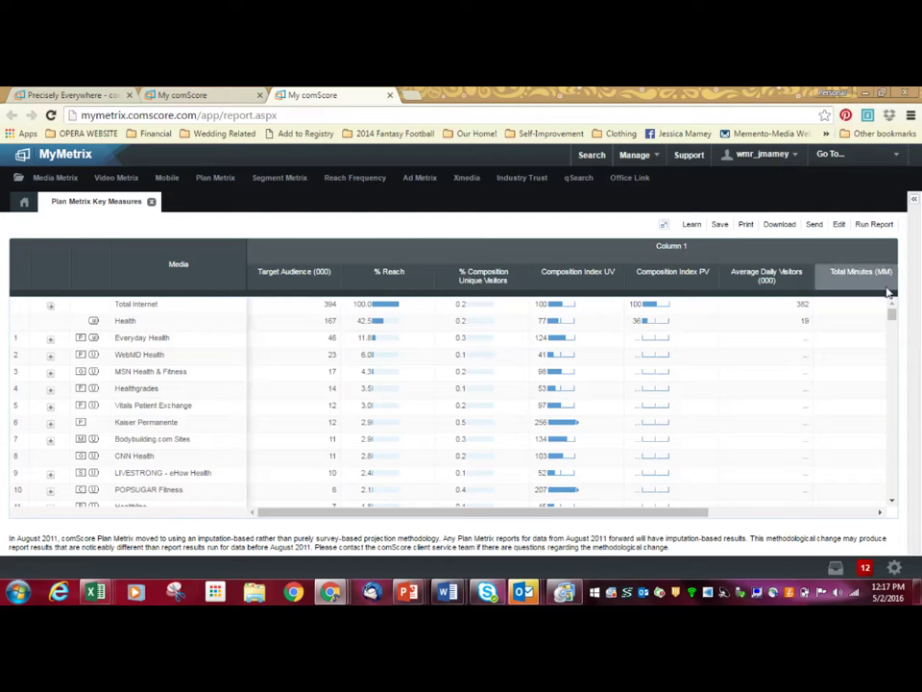
mouse_move(892, 315)
mouse_down()
mouse_move(903, 362)
mouse_move(899, 441)
mouse_move(901, 288)
mouse_move(894, 325)
mouse_move(895, 302)
mouse_up()
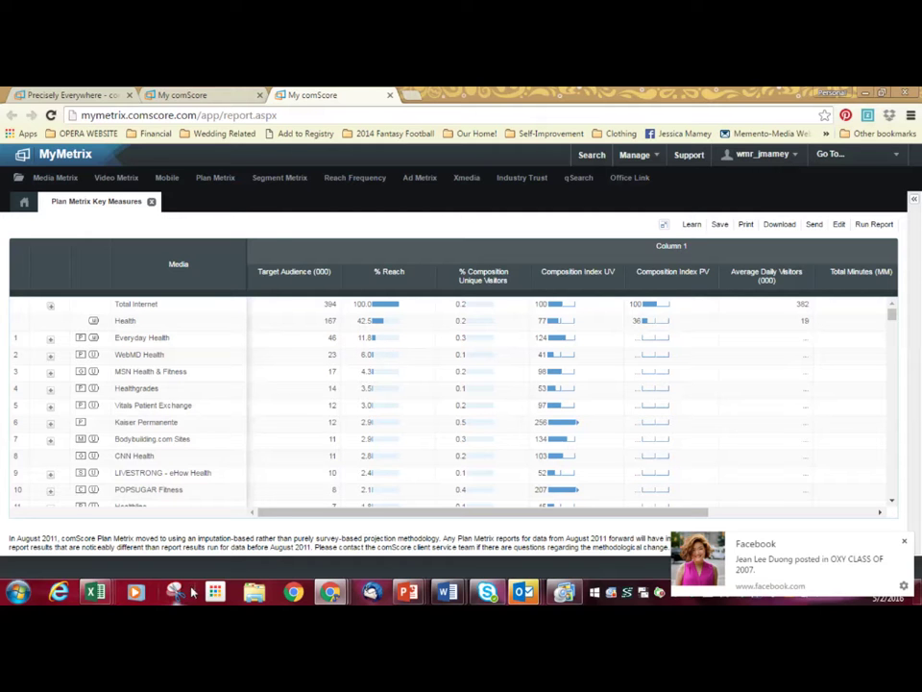
Step: Open the Calculator, divide 46 by 394 to check Everyday Health's % Reach, clear it, and move it off the Column 1 figures
click(17, 592)
click(31, 277)
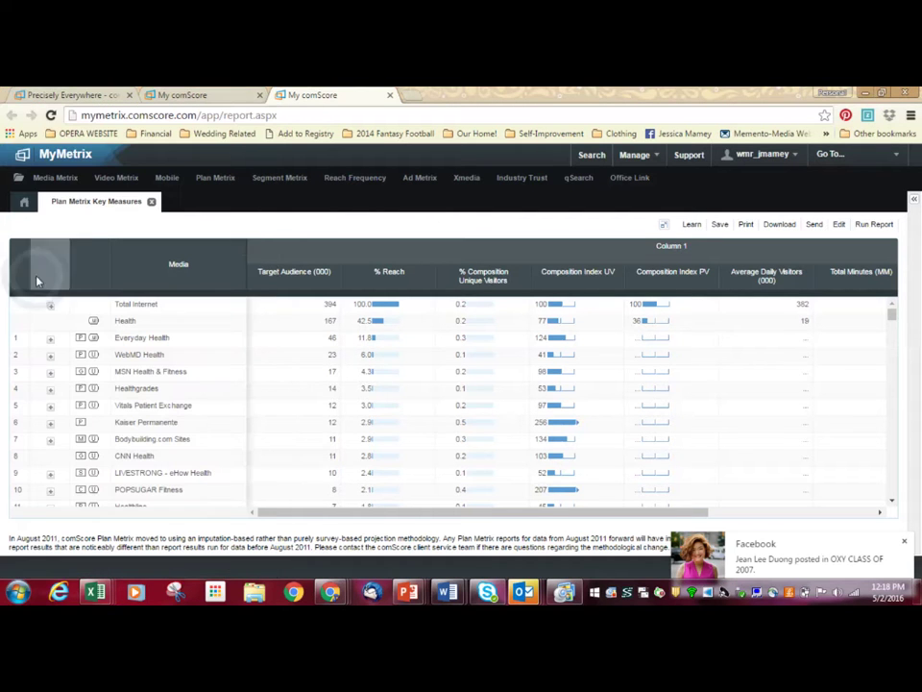
drag(373, 222, 578, 226)
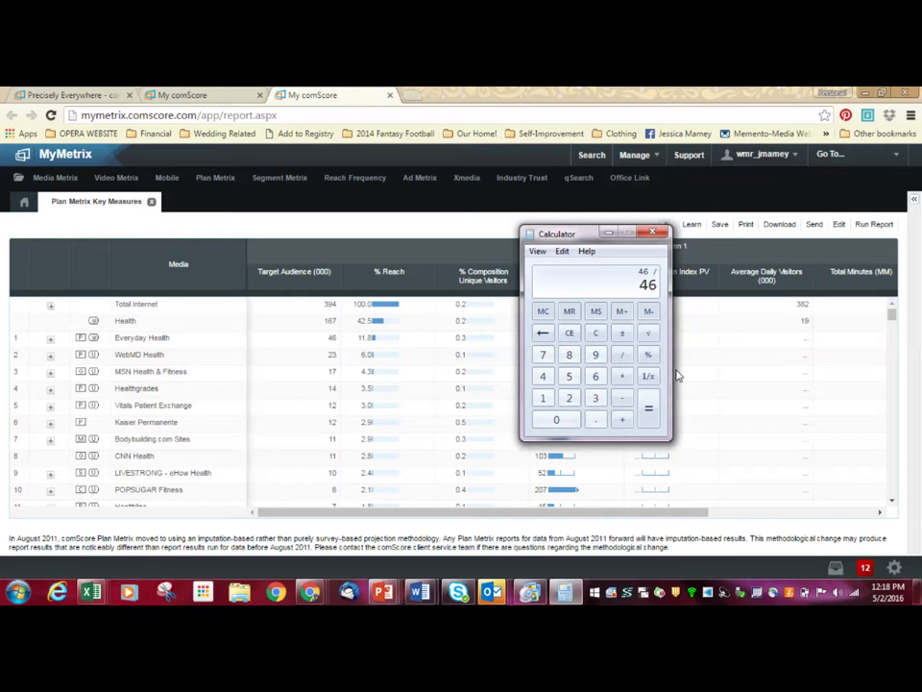
text(394)
key(Return)
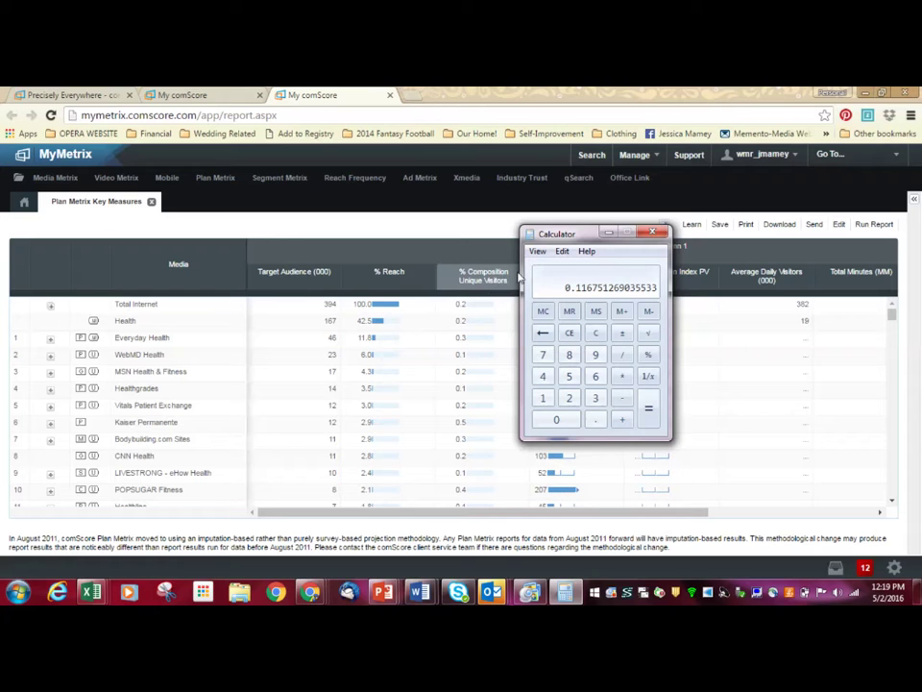
click(595, 333)
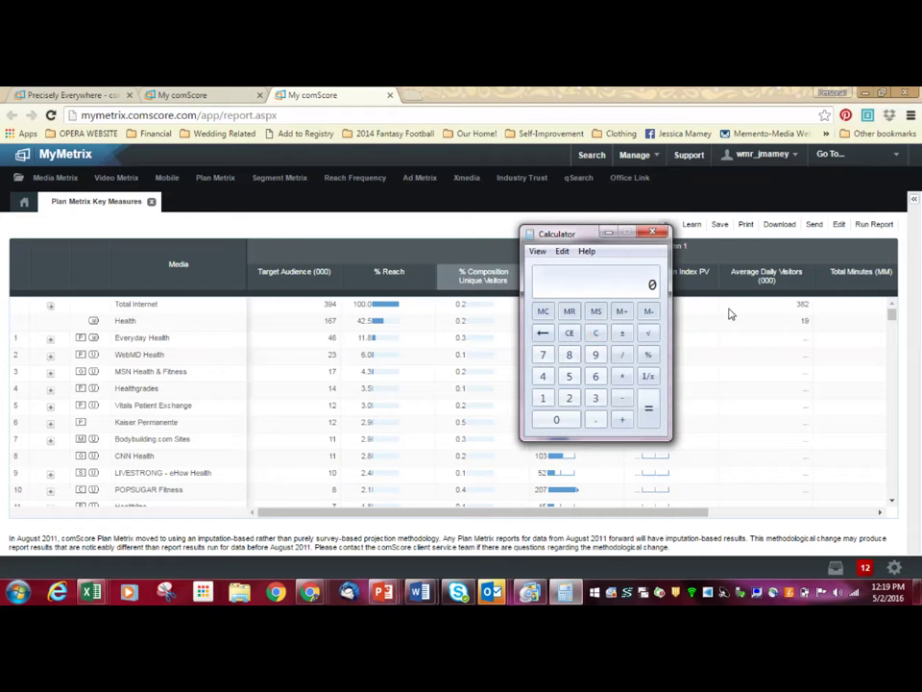
drag(560, 235, 709, 408)
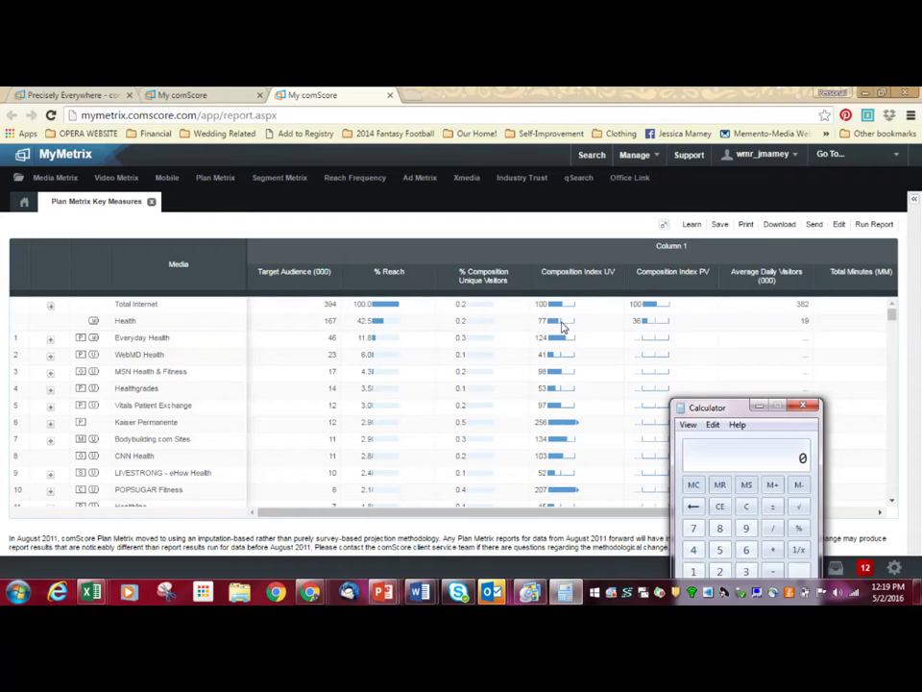
Step: Highlight the Everyday Health, Kaiser Permanente, POPSUGAR Fitness, FITBIT.COM, Sparkpeople and HEALTH.COM rows to compare their Composition Index UV
click(584, 344)
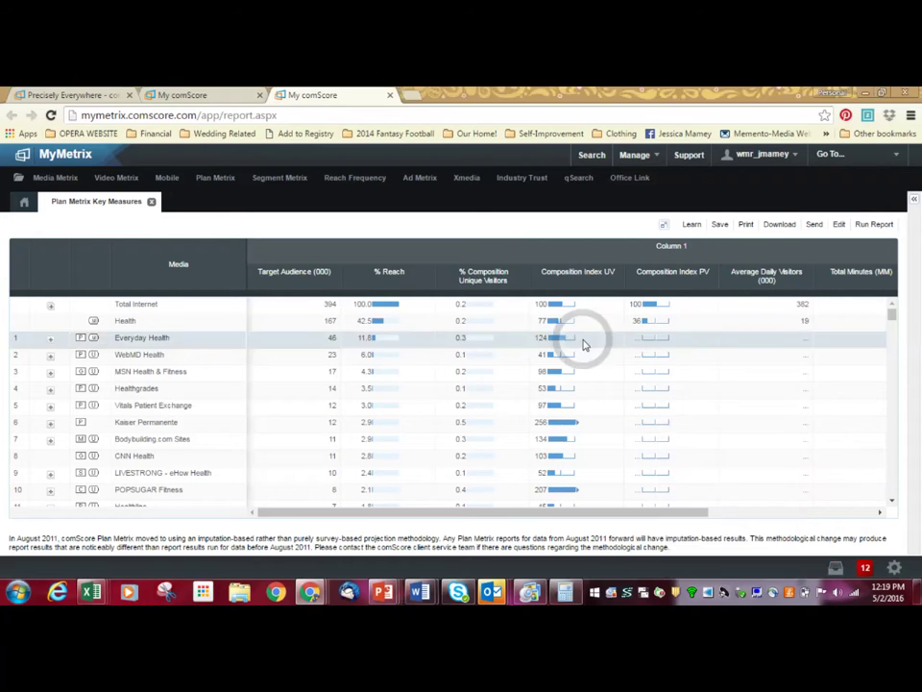
click(588, 424)
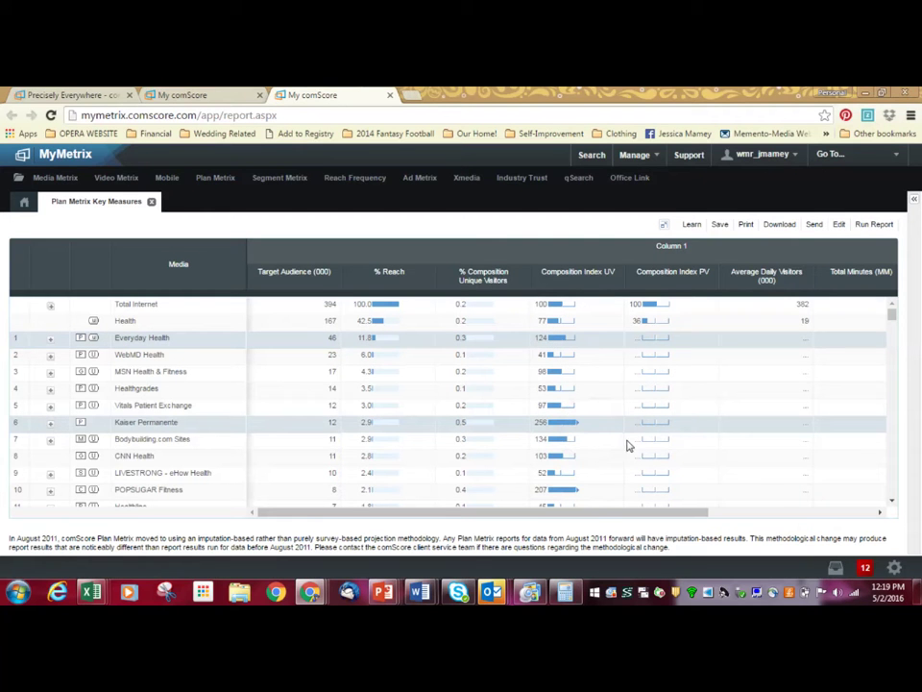
click(603, 496)
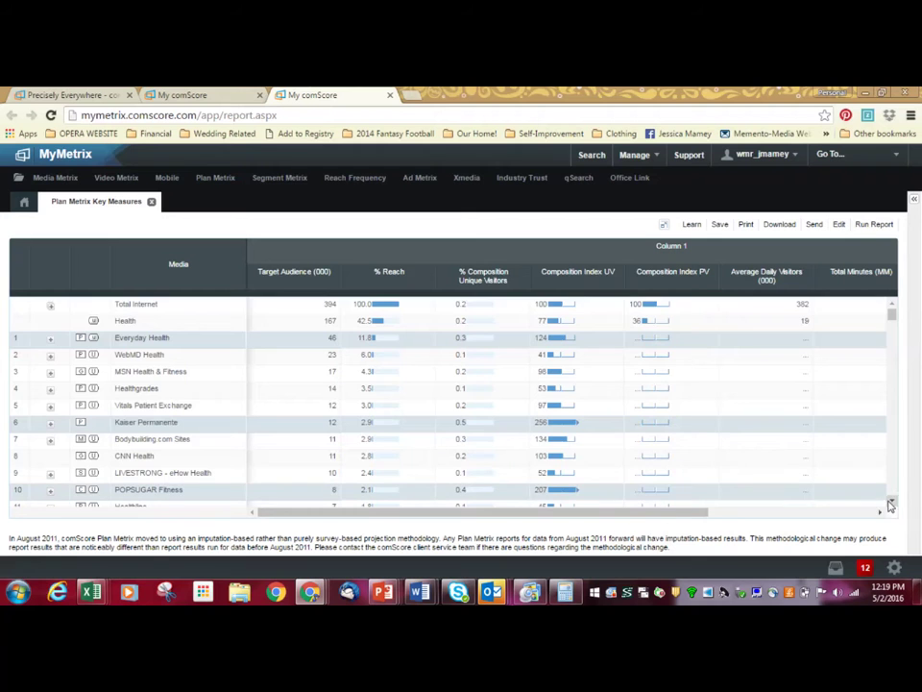
scroll(890, 495, down, 3)
click(613, 389)
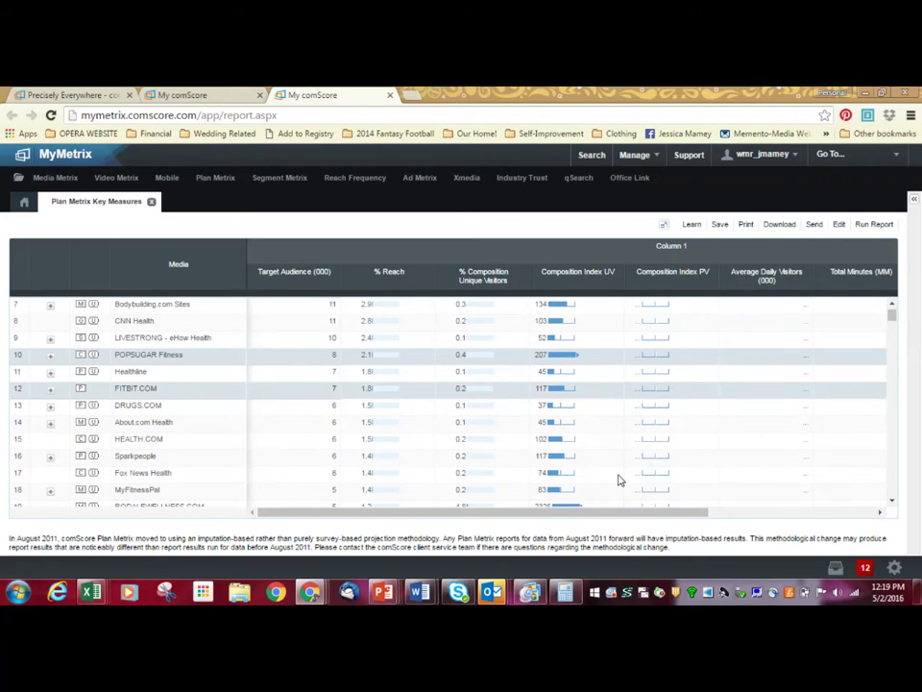
click(615, 454)
click(620, 438)
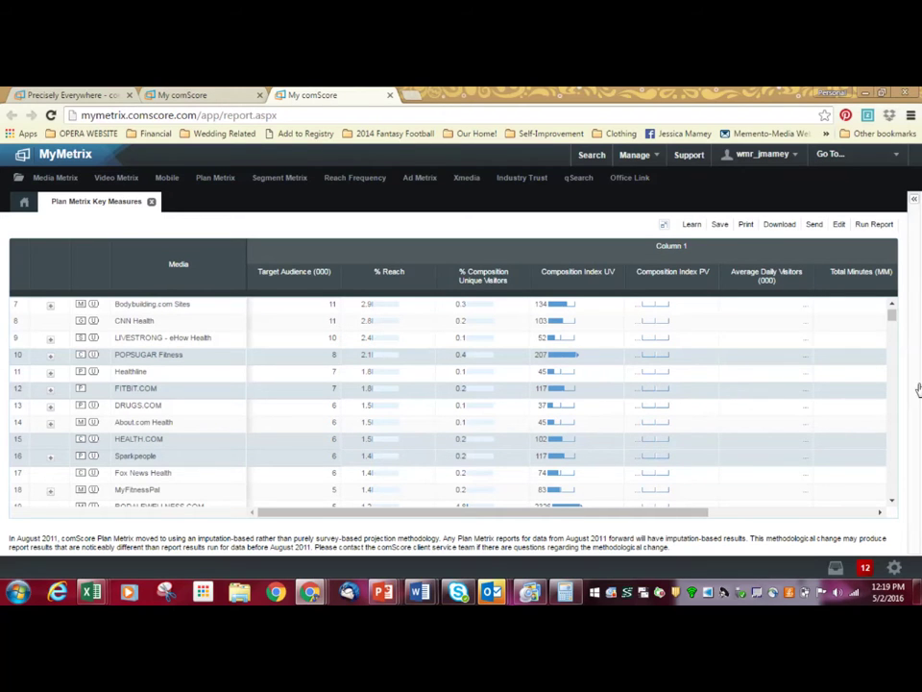
click(892, 307)
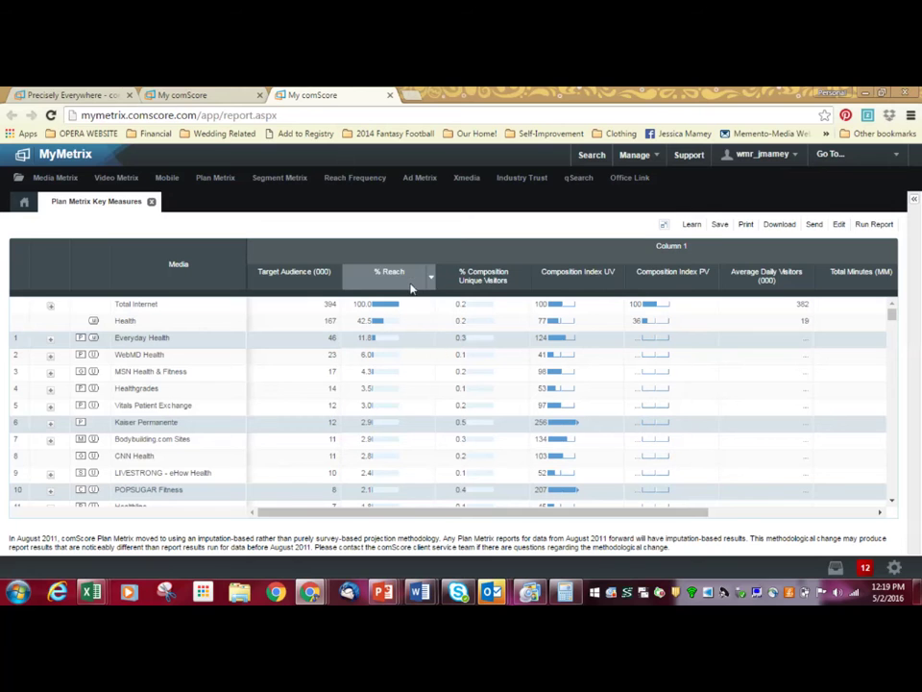
Step: Return to editing the report and look through the available media categories
click(841, 227)
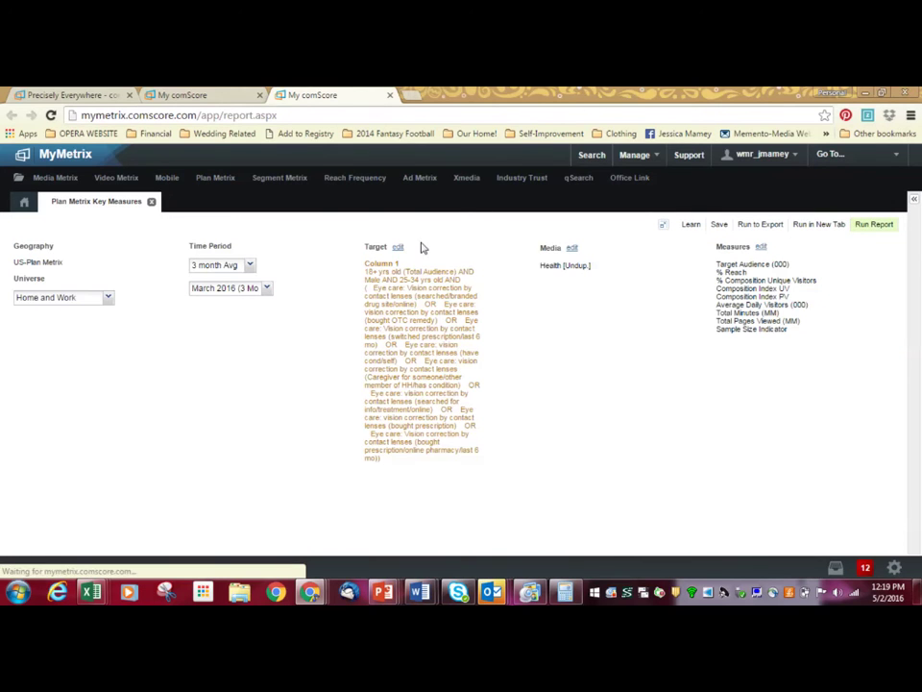
click(571, 248)
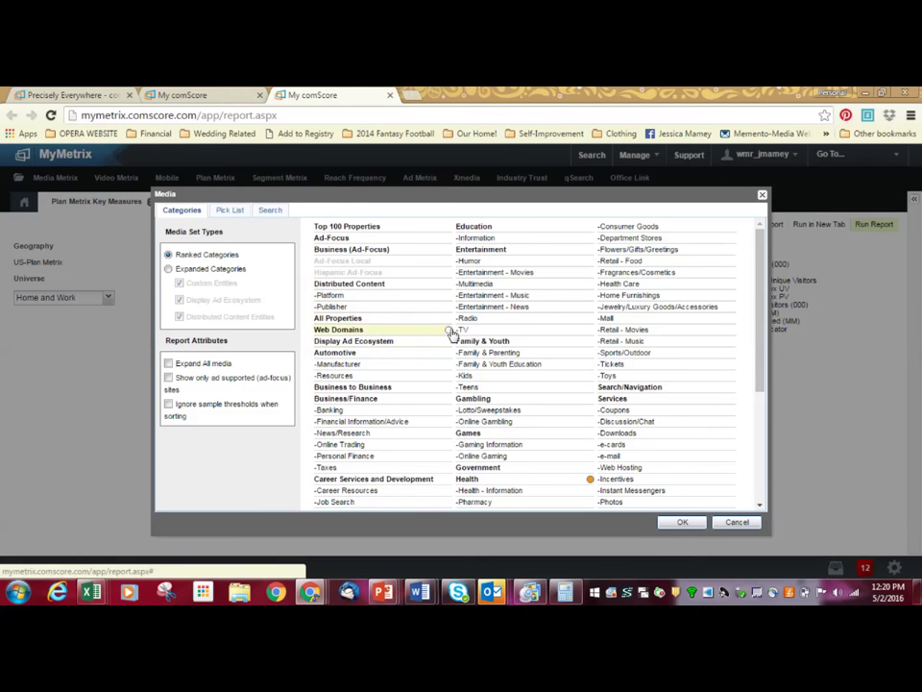
scroll(764, 384, down, 3)
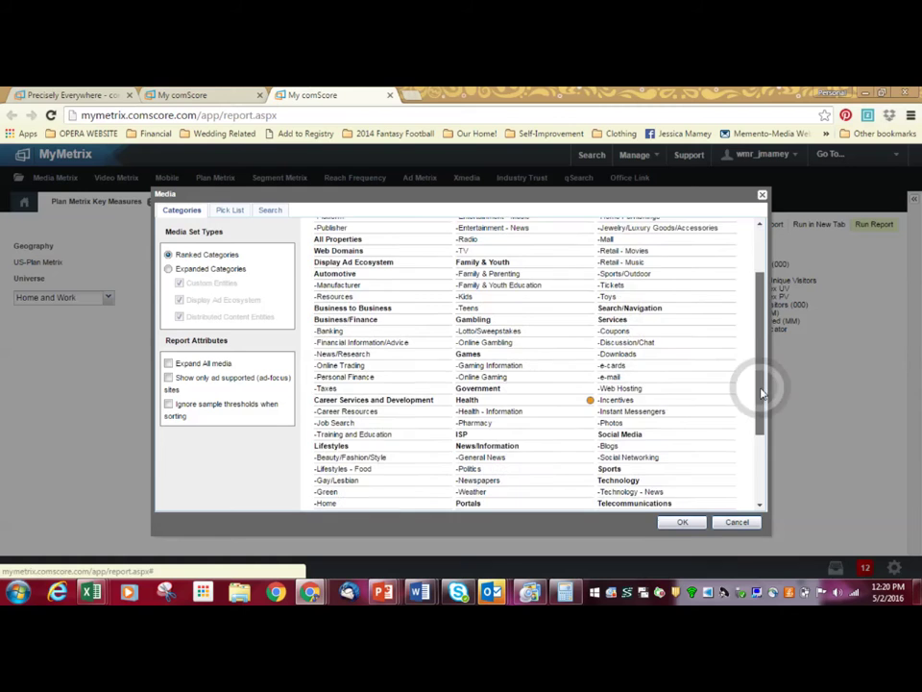
scroll(764, 384, up, 3)
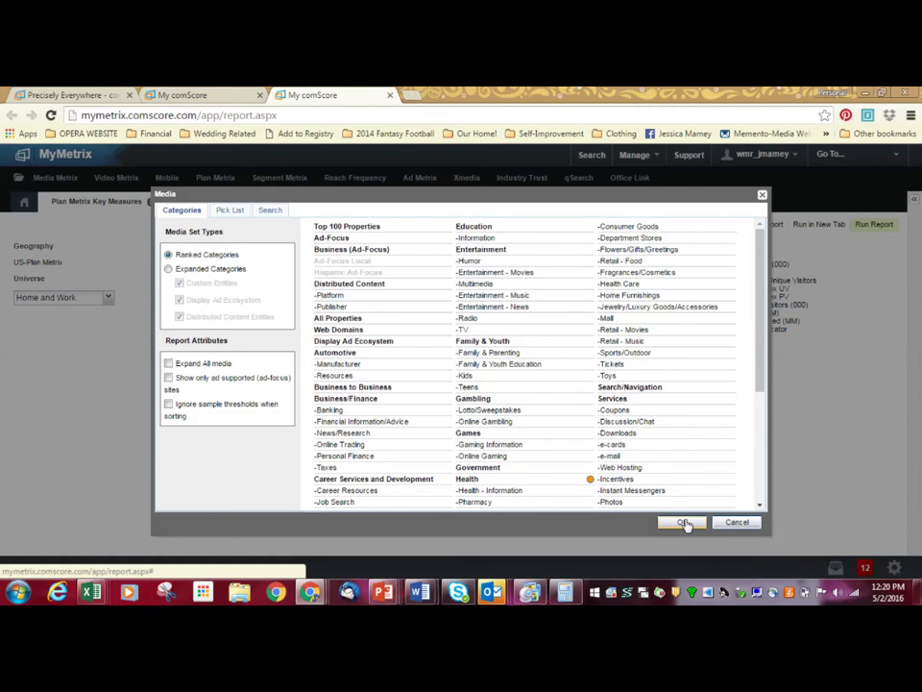